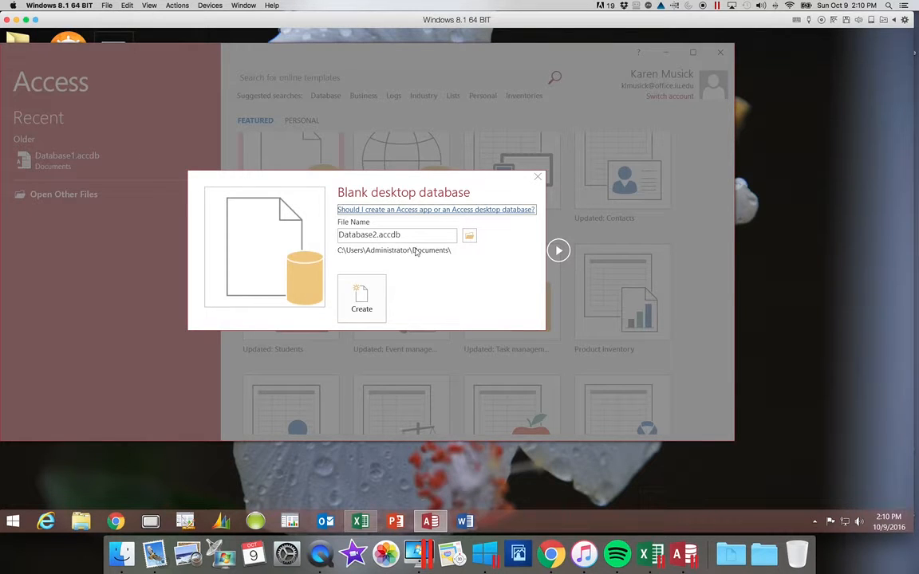
Step: Set the new database's save location to the folder C:\Data Files\IUPUI Fall 2016 Spr 2017\Files used in Videos
{"action": "left_click", "coordinate": [469, 237]}
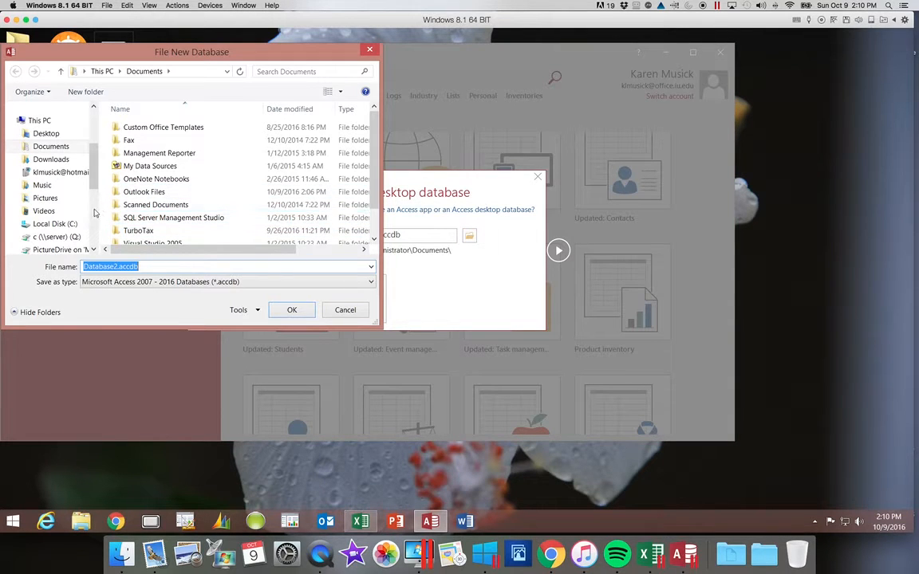
{"action": "left_click", "coordinate": [74, 225]}
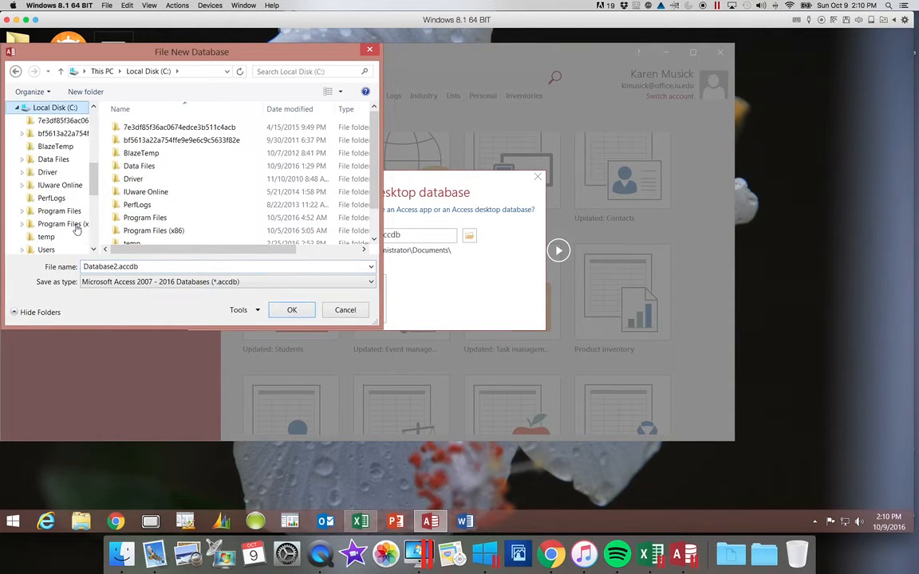
{"action": "left_click", "coordinate": [150, 167]}
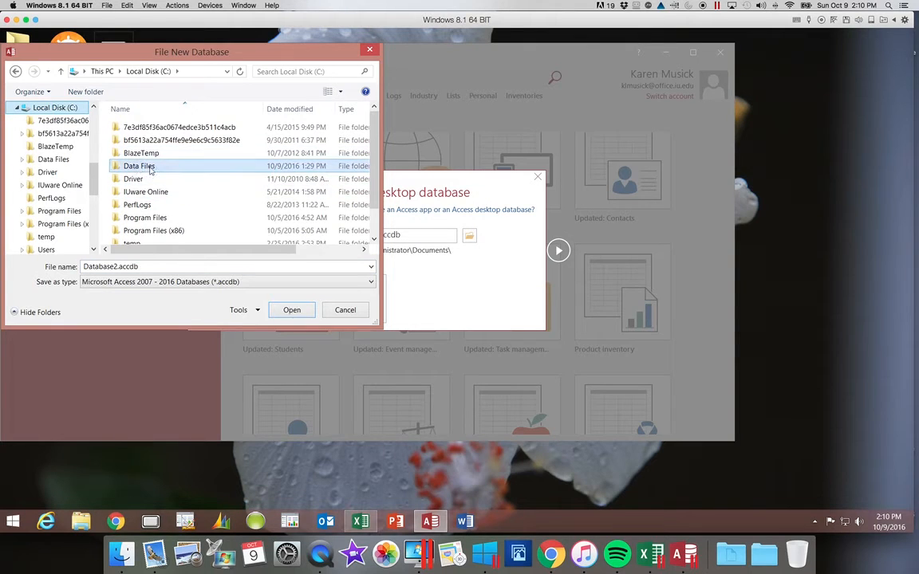
{"action": "double_click", "coordinate": [150, 168]}
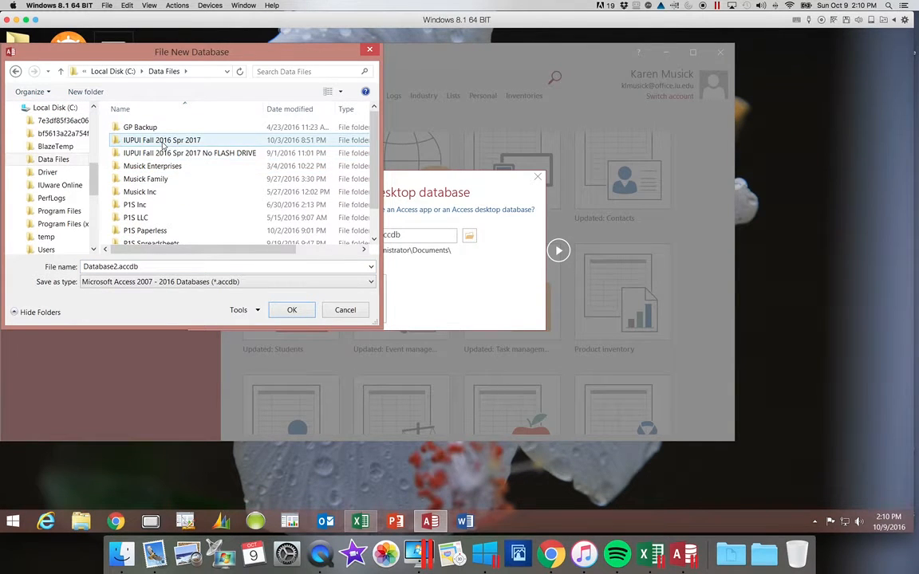
{"action": "double_click", "coordinate": [162, 142]}
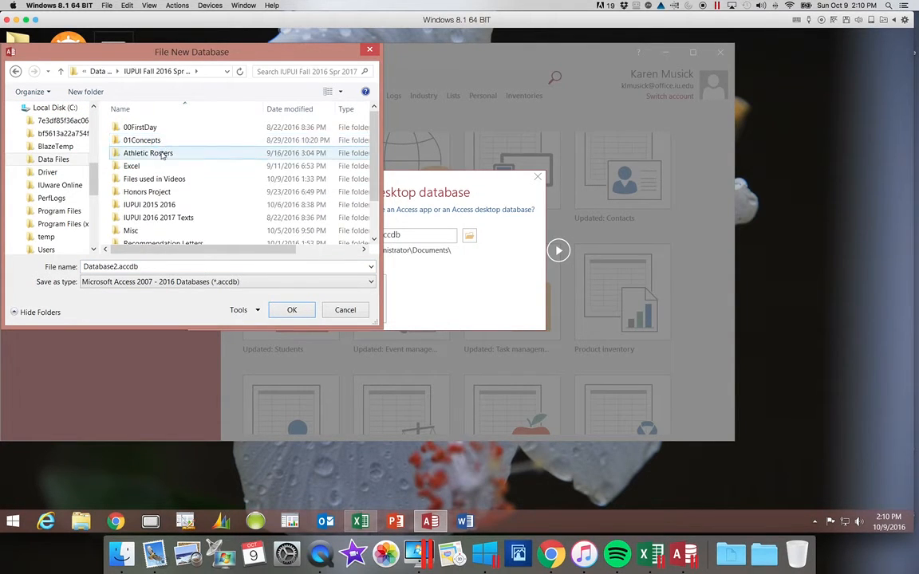
{"action": "double_click", "coordinate": [173, 181]}
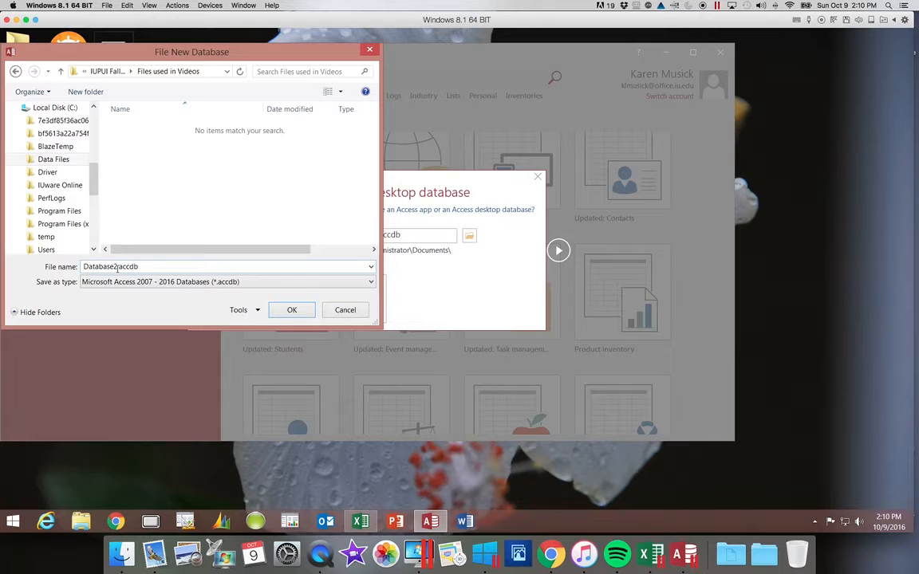
Step: Create the blank desktop database with the file name Riverview.accdb and maximize its window
{"action": "double_click", "coordinate": [90, 266]}
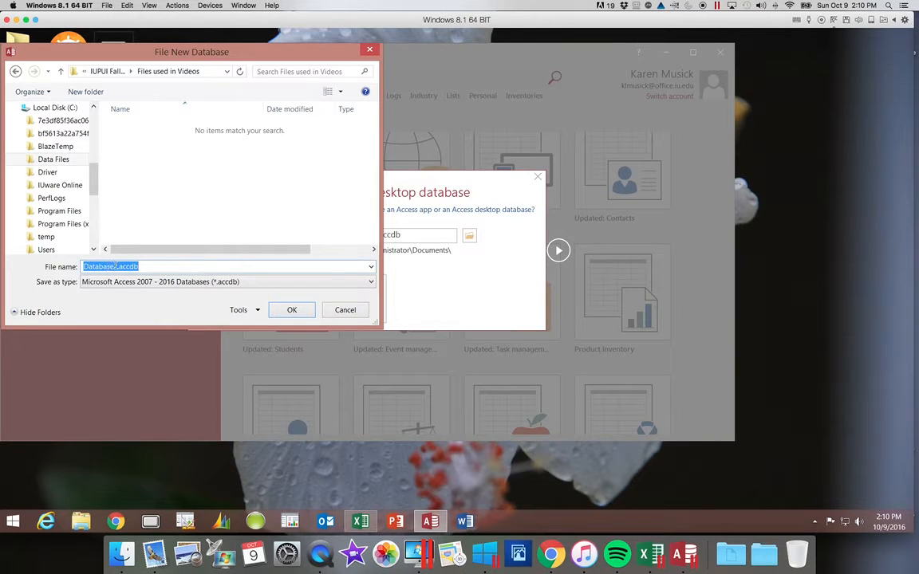
{"action": "left_click_drag", "start_coordinate": [116, 267], "coordinate": [77, 271]}
{"action": "type", "text": "Riverview"}
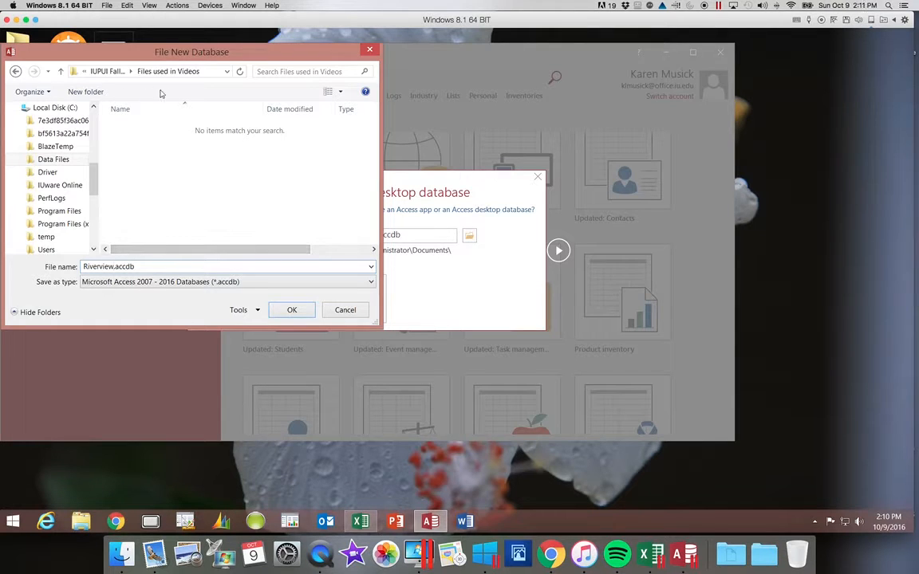
{"action": "left_click", "coordinate": [292, 310]}
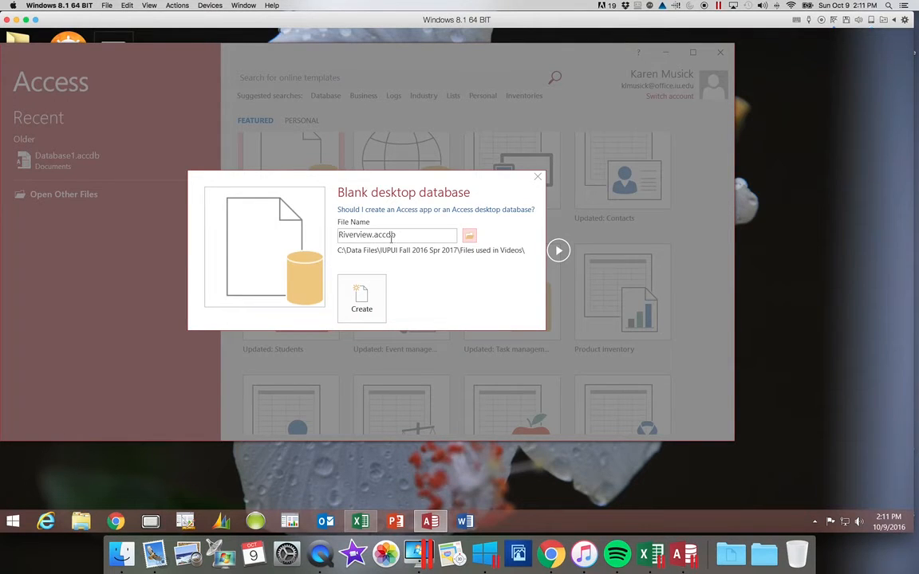
{"action": "left_click", "coordinate": [367, 294]}
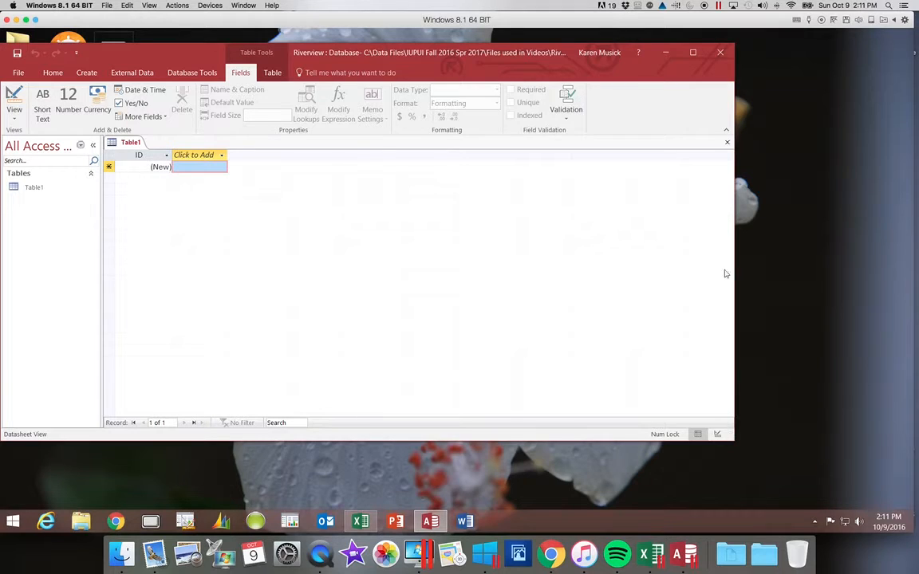
{"action": "left_click", "coordinate": [693, 52]}
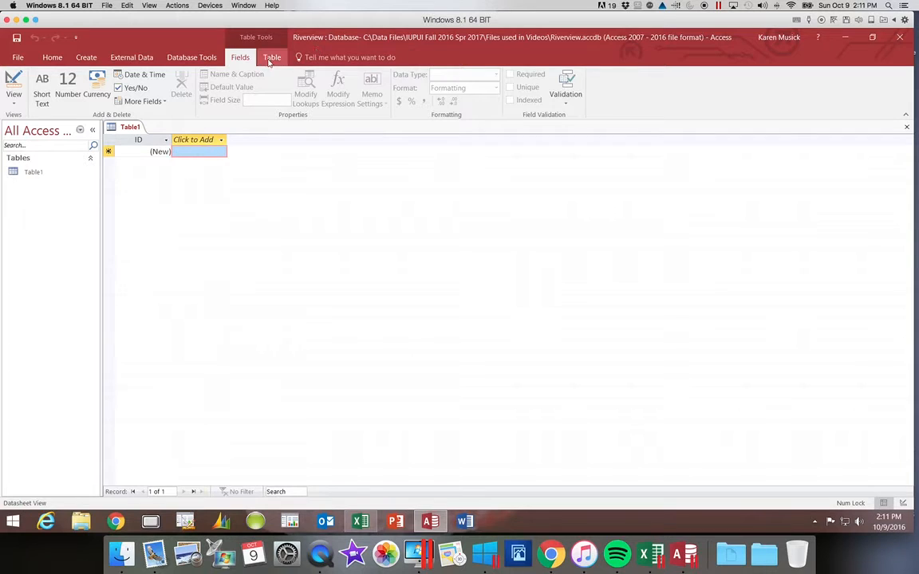
{"action": "left_click", "coordinate": [75, 38]}
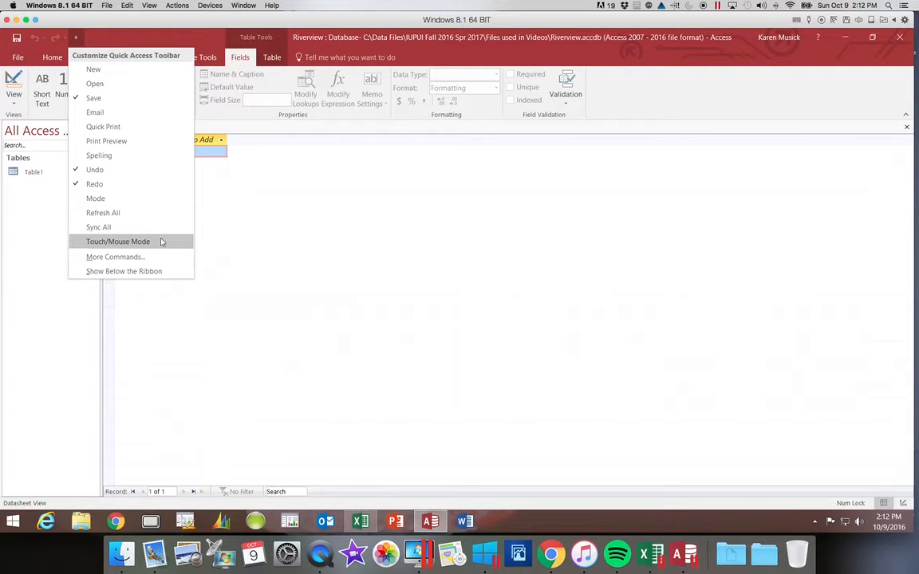
{"action": "left_click", "coordinate": [342, 228]}
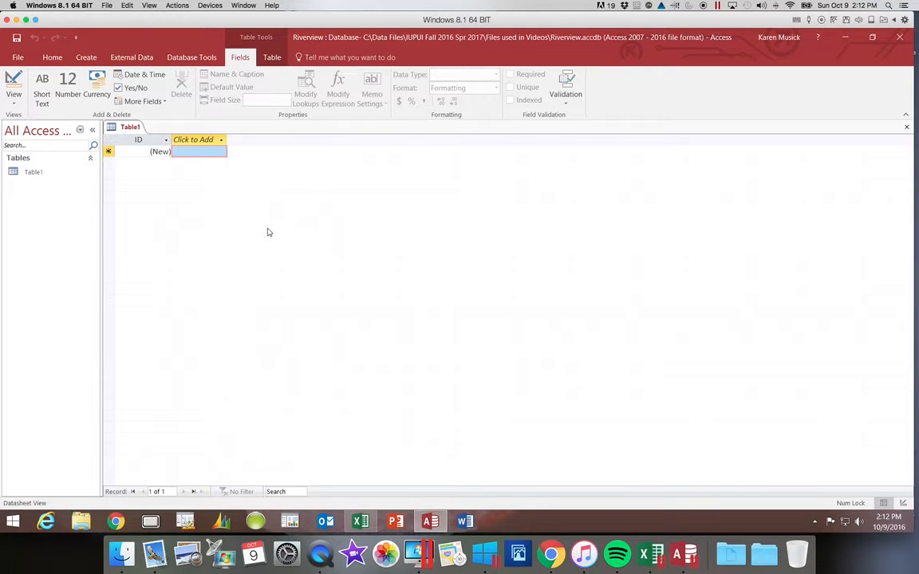
Step: Rename the default ID field of the new table to VisitID
{"action": "left_click", "coordinate": [151, 141]}
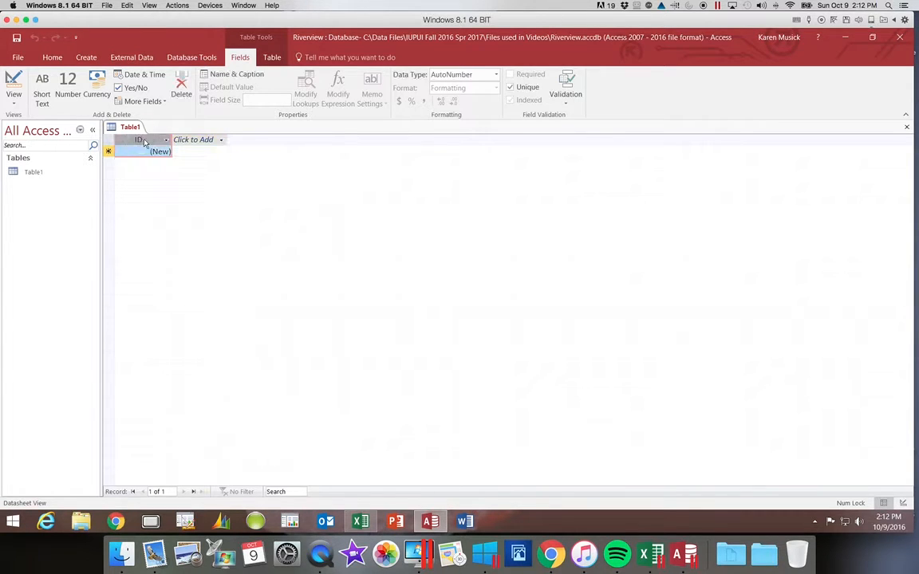
{"action": "left_click", "coordinate": [146, 140]}
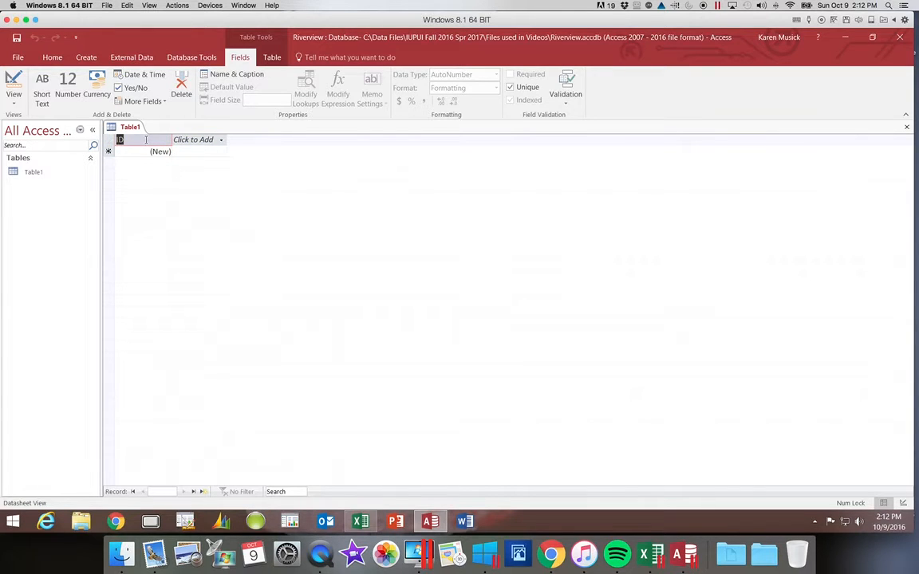
{"action": "type", "text": "VisitID"}
{"action": "key", "text": "Return"}
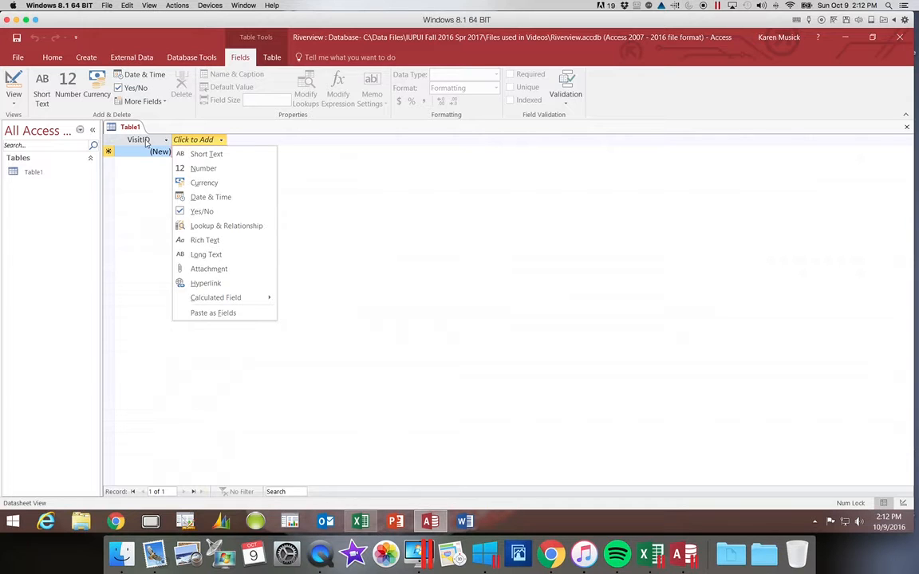
{"action": "left_click", "coordinate": [144, 138]}
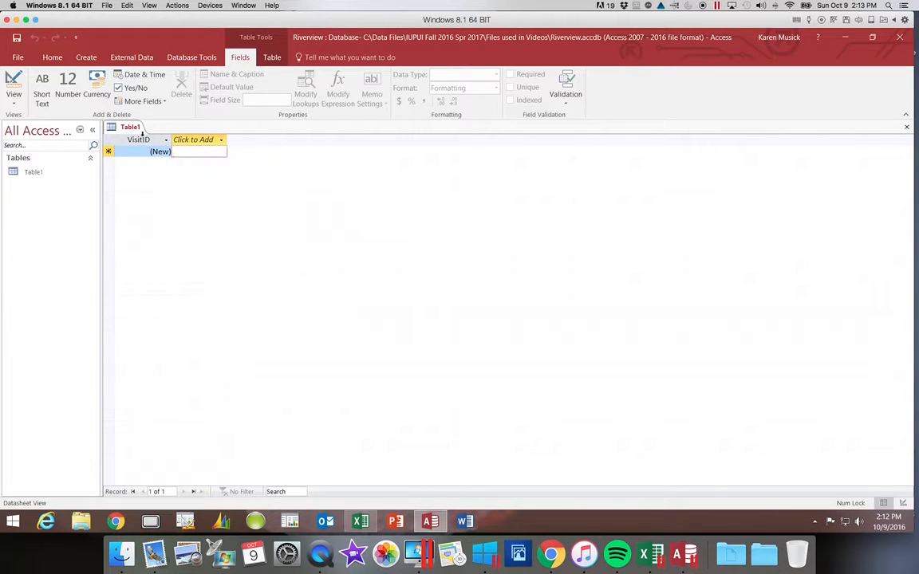
Step: Set the VisitID field's data type to Short Text
{"action": "left_click", "coordinate": [139, 140]}
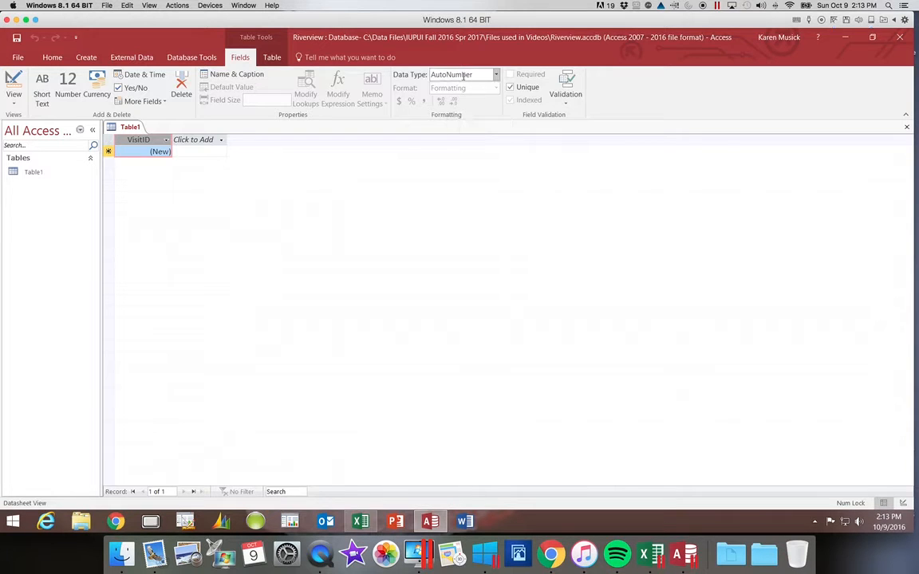
{"action": "left_click", "coordinate": [497, 75]}
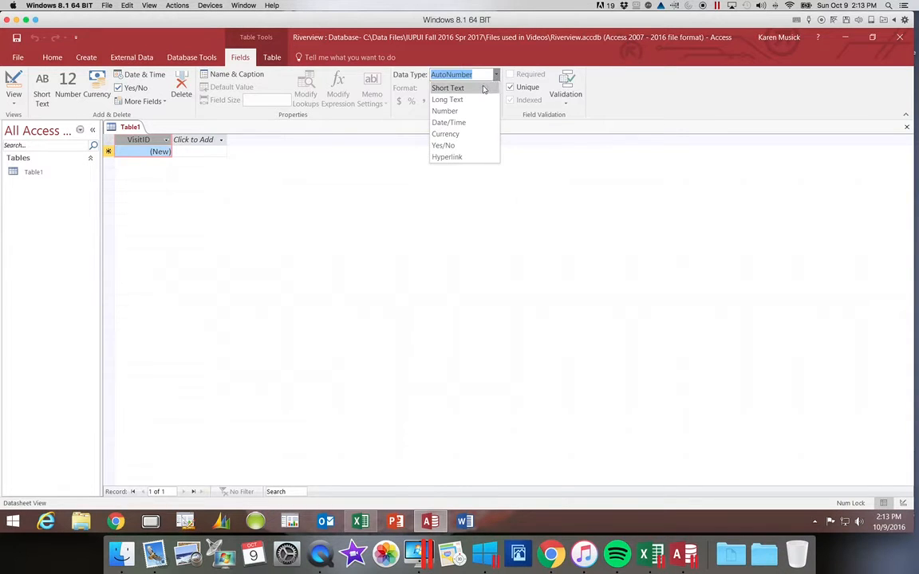
{"action": "left_click", "coordinate": [483, 88]}
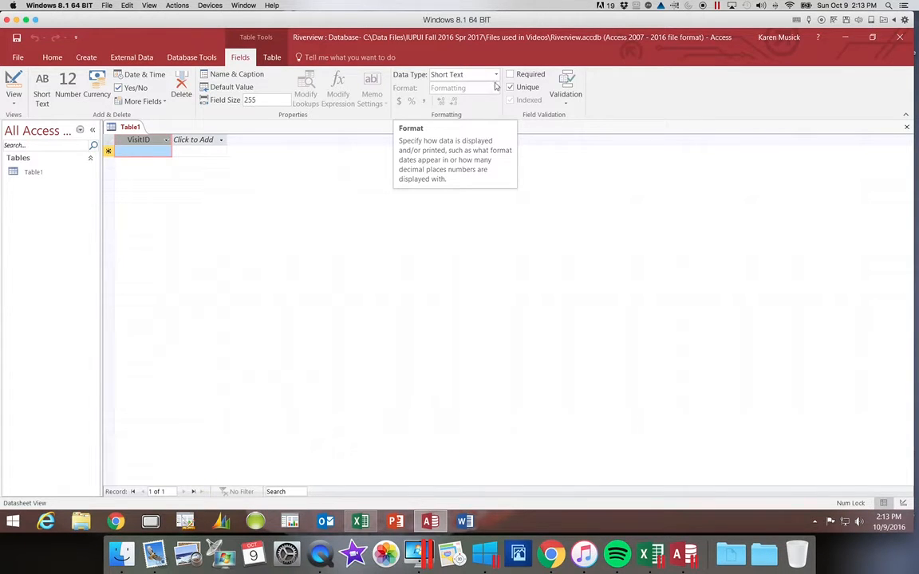
{"action": "left_click", "coordinate": [496, 75]}
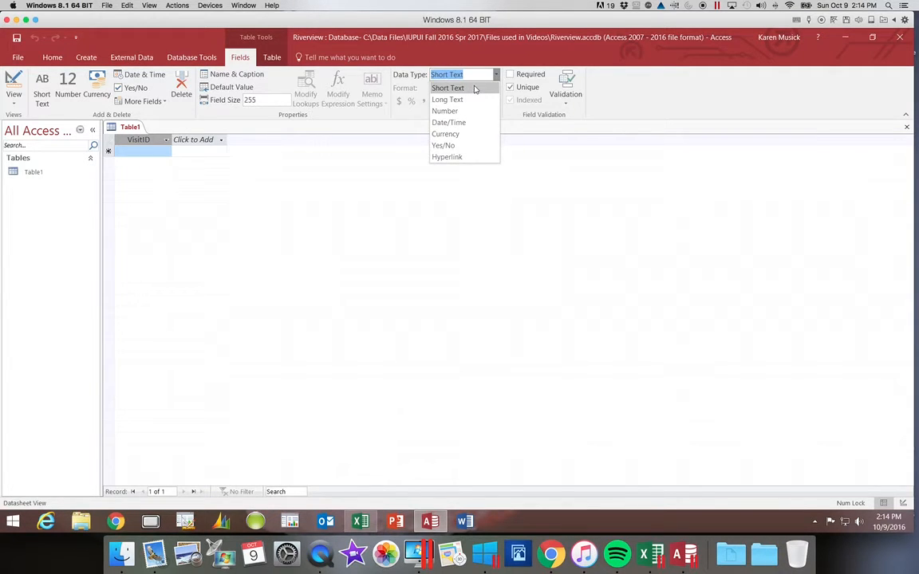
{"action": "left_click", "coordinate": [474, 88]}
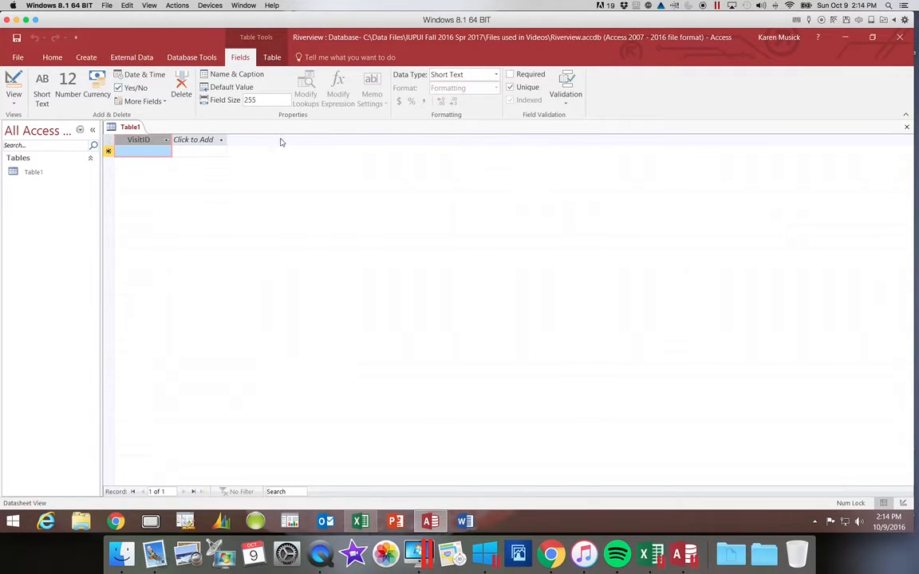
Step: Add a Short Text field named AnimalID and a Date & Time field named VisitDate after VisitID
{"action": "left_click", "coordinate": [223, 140]}
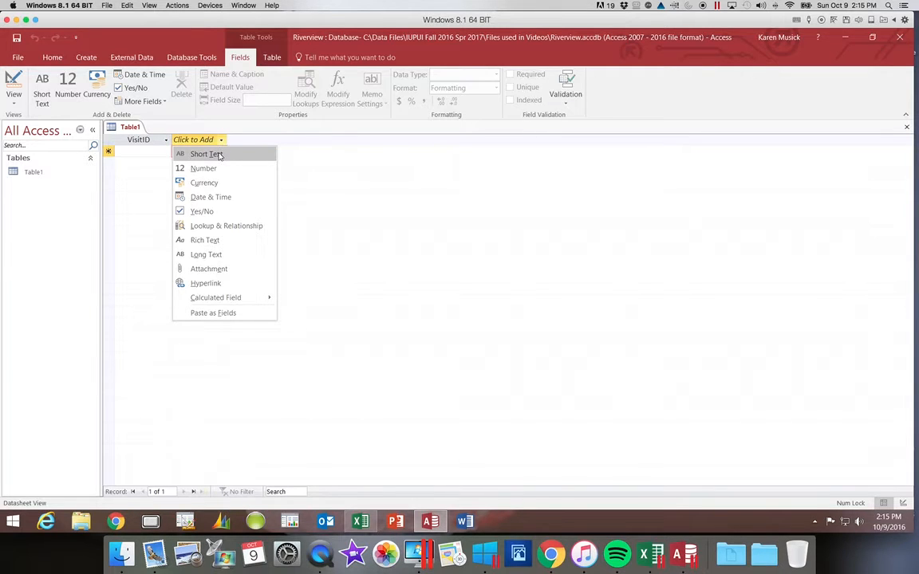
{"action": "left_click", "coordinate": [205, 154]}
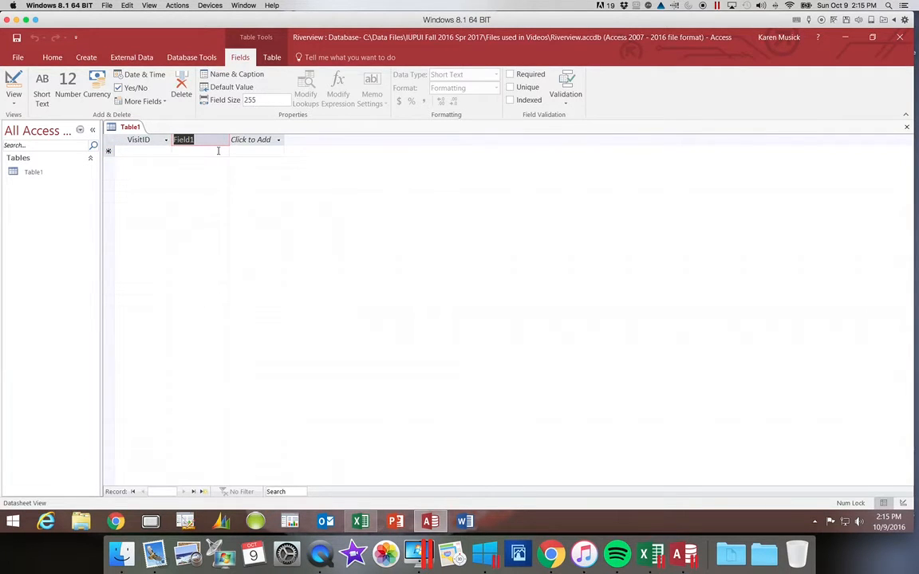
{"action": "type", "text": "AnimalID"}
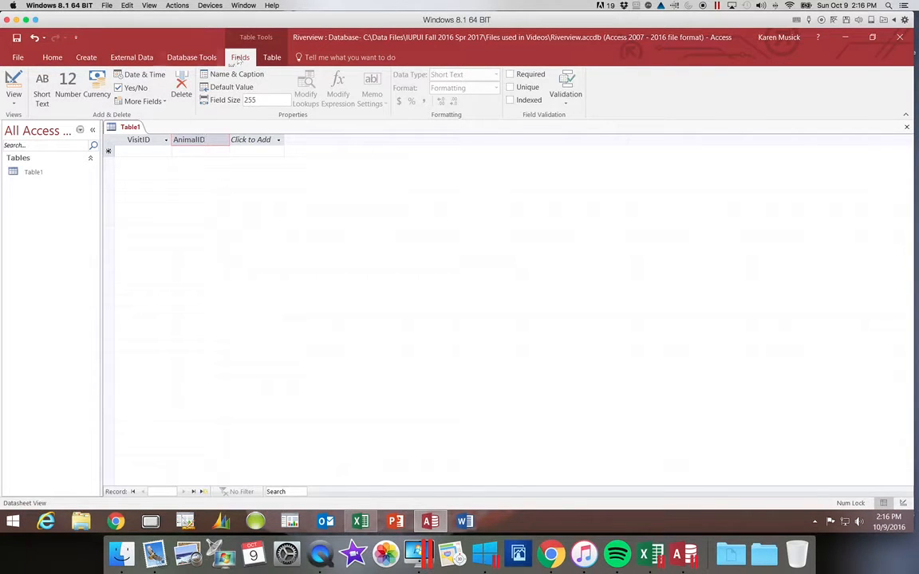
{"action": "left_click", "coordinate": [148, 75]}
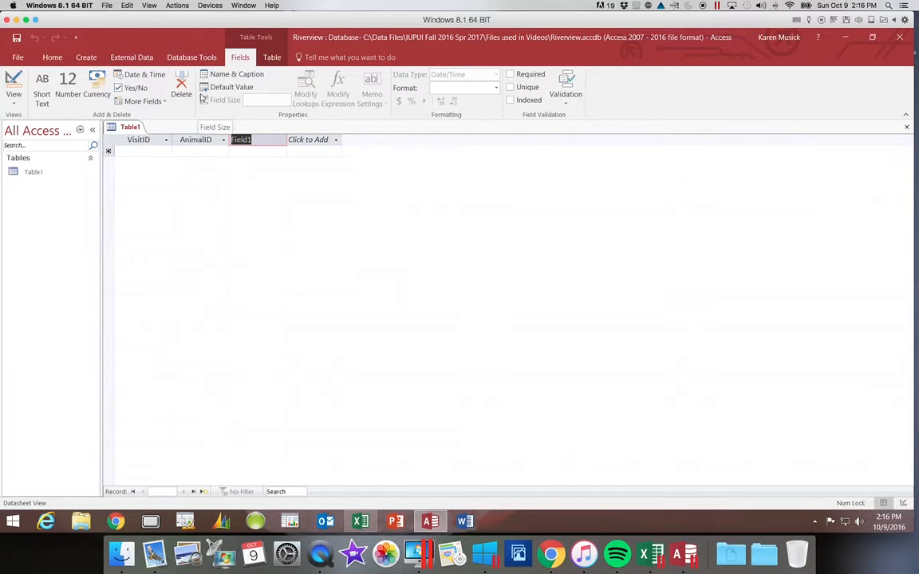
{"action": "type", "text": "VisitDate"}
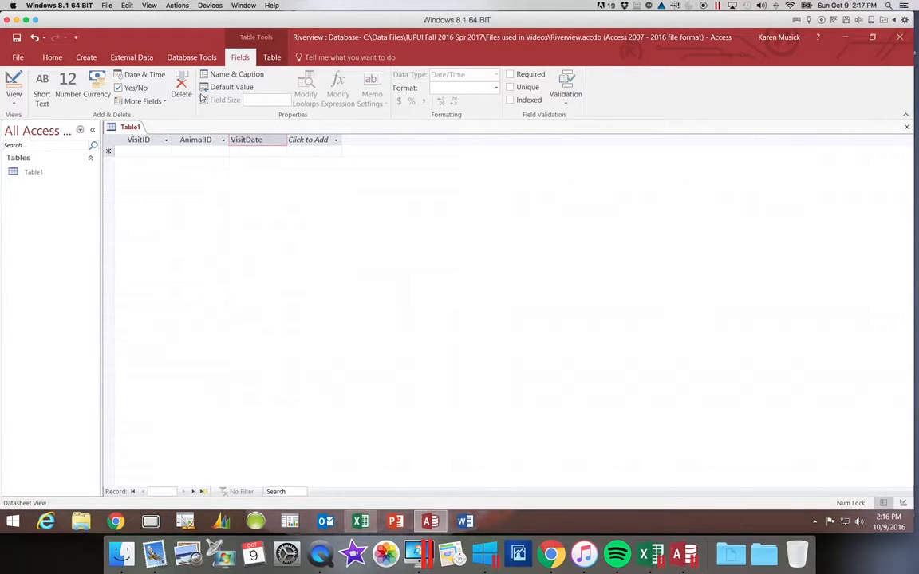
{"action": "key", "text": "Tab"}
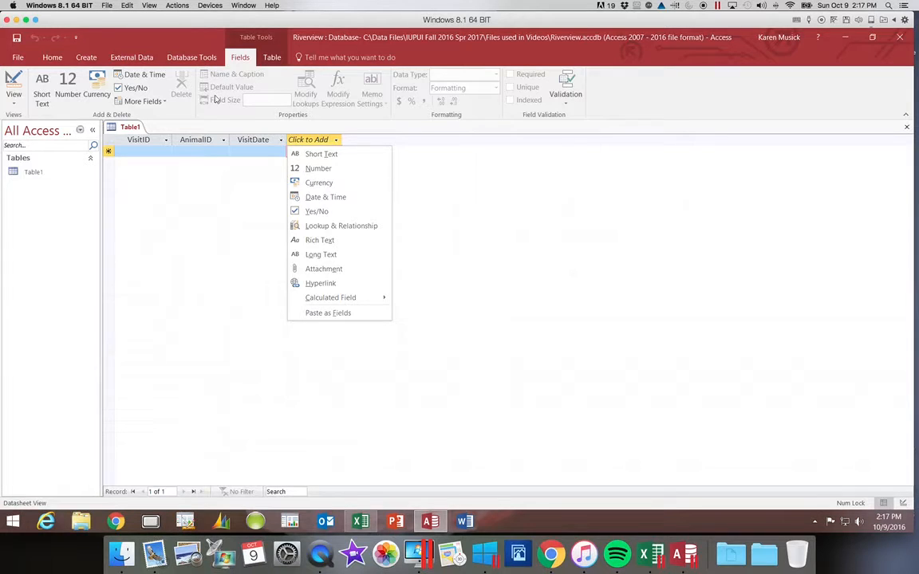
Step: Add a Short Text field named Reason and a Yes/No field named OffSite after VisitDate
{"action": "left_click", "coordinate": [321, 154]}
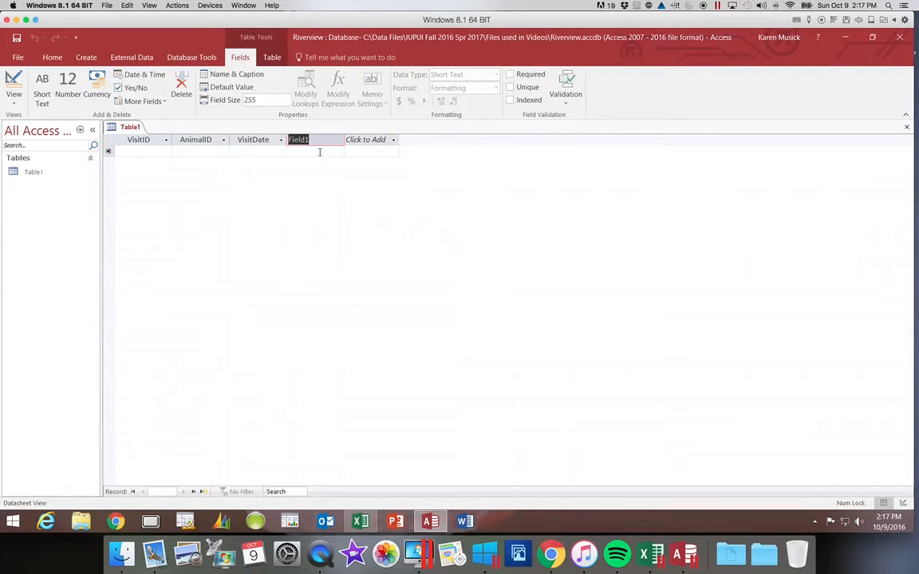
{"action": "type", "text": "Reason"}
{"action": "key", "text": "Return"}
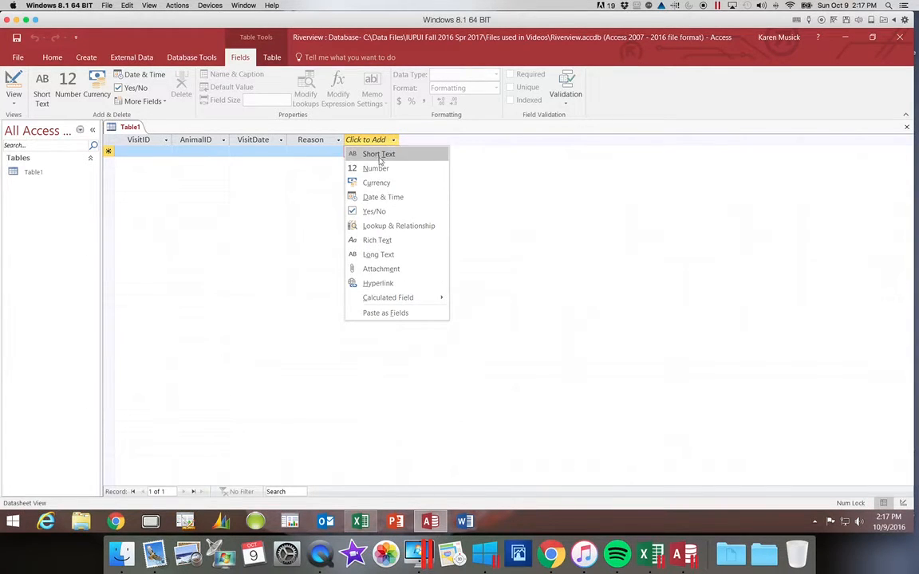
{"action": "left_click", "coordinate": [371, 211]}
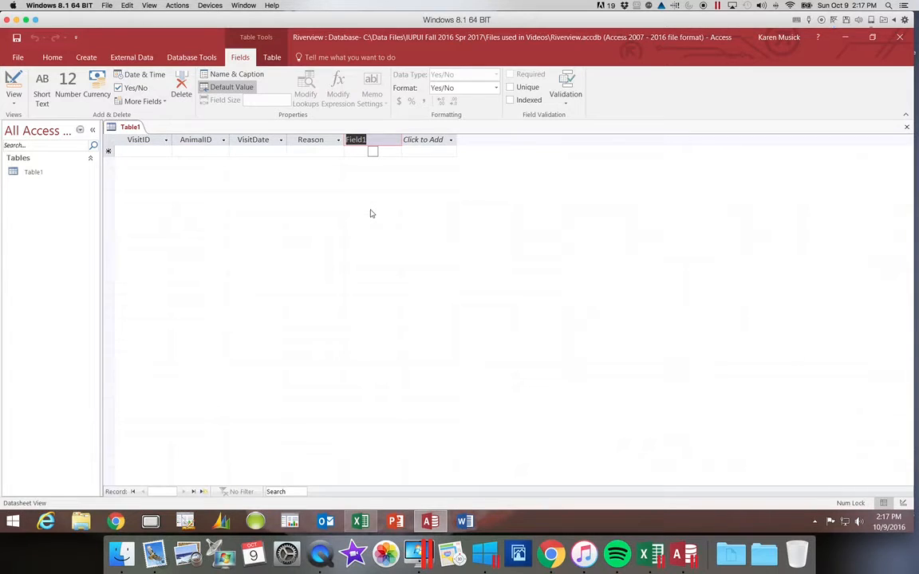
{"action": "type", "text": "OffSite"}
{"action": "key", "text": "Return"}
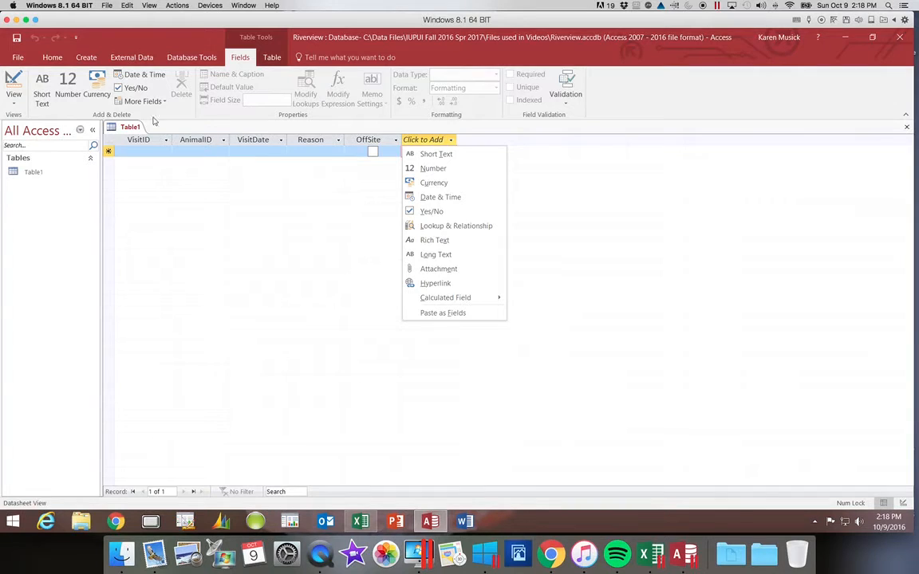
Step: Save the table under the name Visit
{"action": "left_click", "coordinate": [16, 38]}
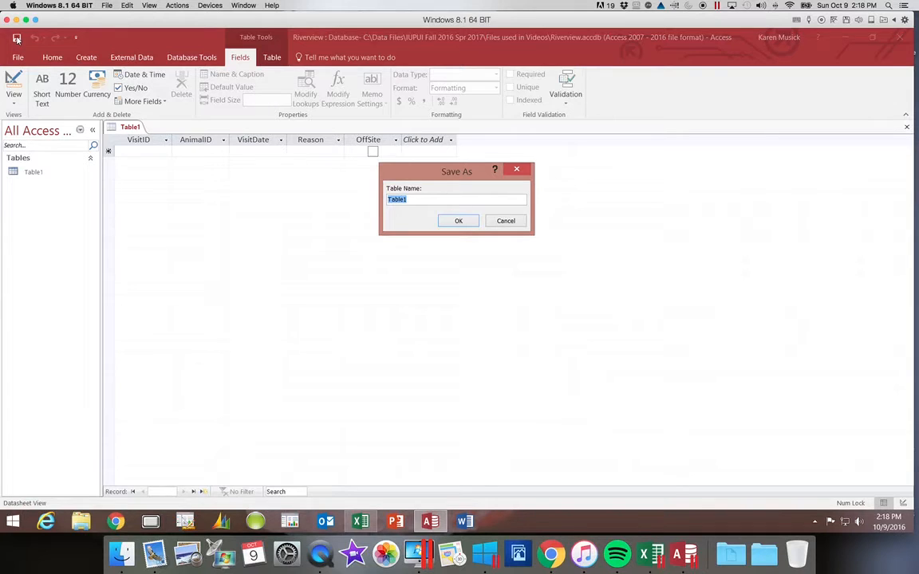
{"action": "type", "text": "Visit"}
{"action": "left_click", "coordinate": [467, 225]}
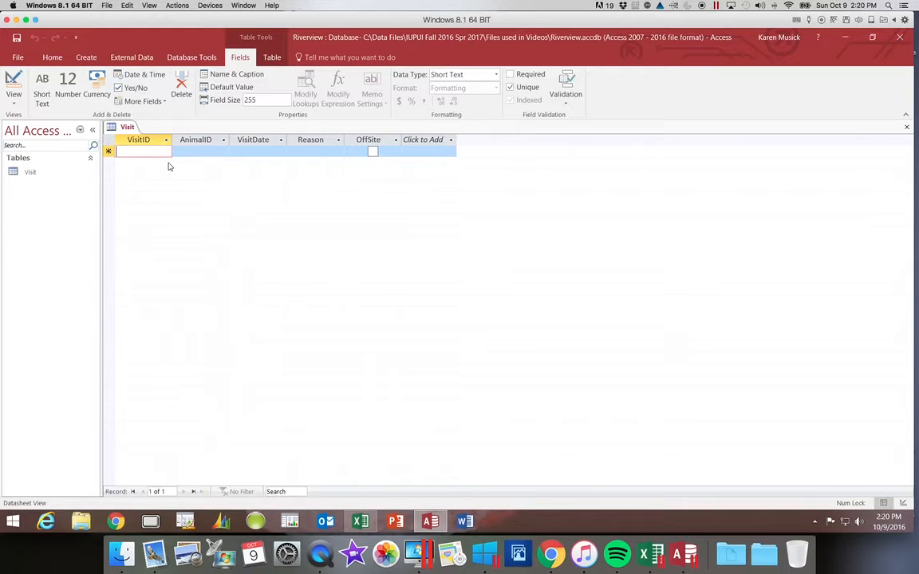
Step: Start the first visit record with VisitID 1072, AnimalID 12356 and VisitDate 12/12/2016
{"action": "type", "text": "1072"}
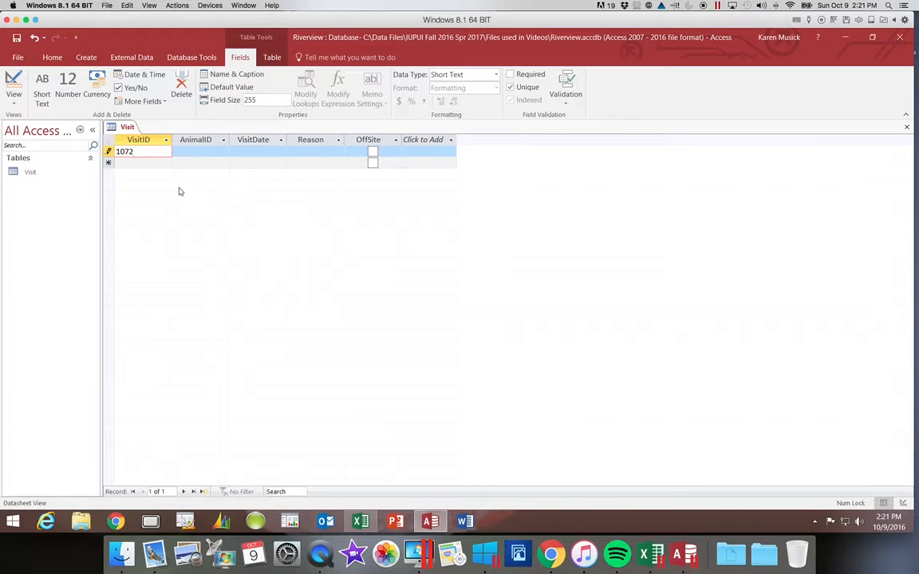
{"action": "key", "text": "Tab"}
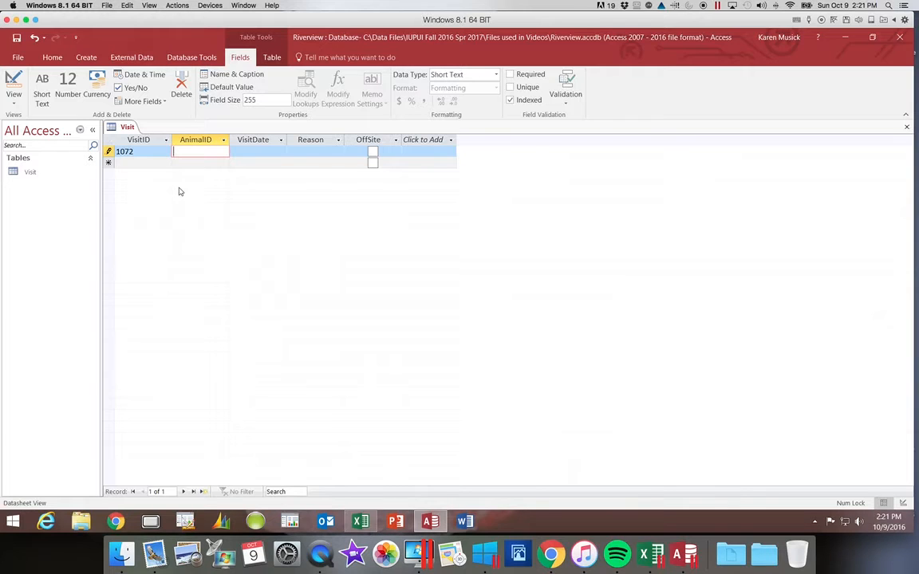
{"action": "type", "text": "12356"}
{"action": "key", "text": "Tab"}
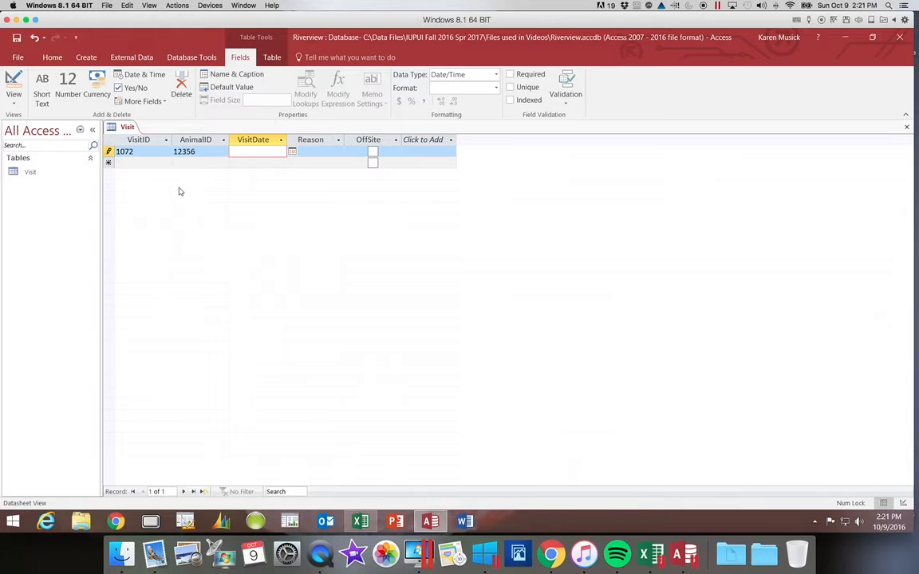
{"action": "left_click", "coordinate": [292, 152]}
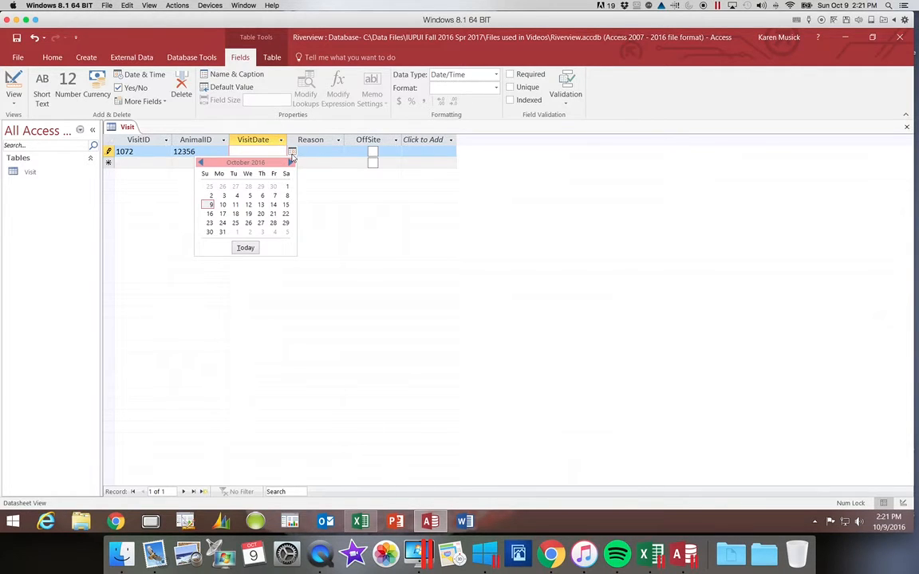
{"action": "left_click", "coordinate": [291, 154]}
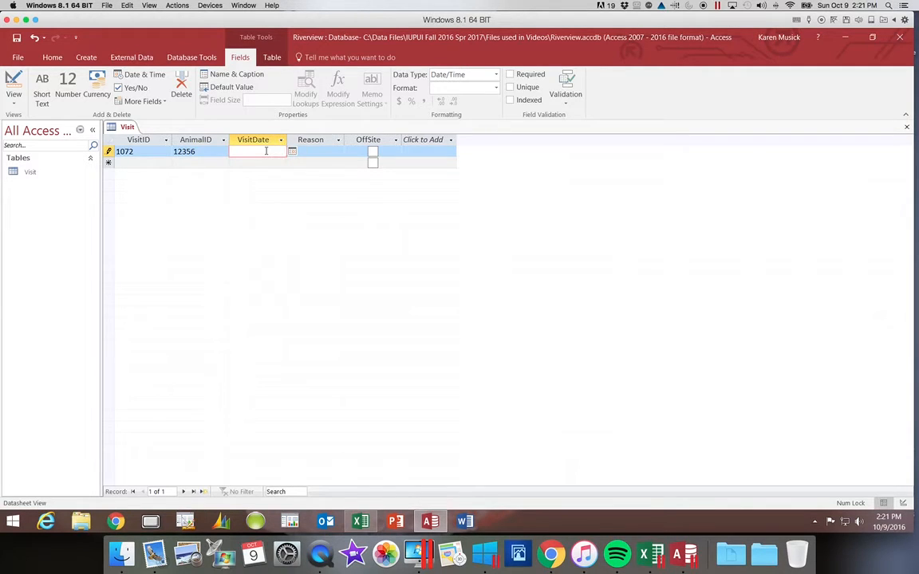
{"action": "type", "text": "12/"}
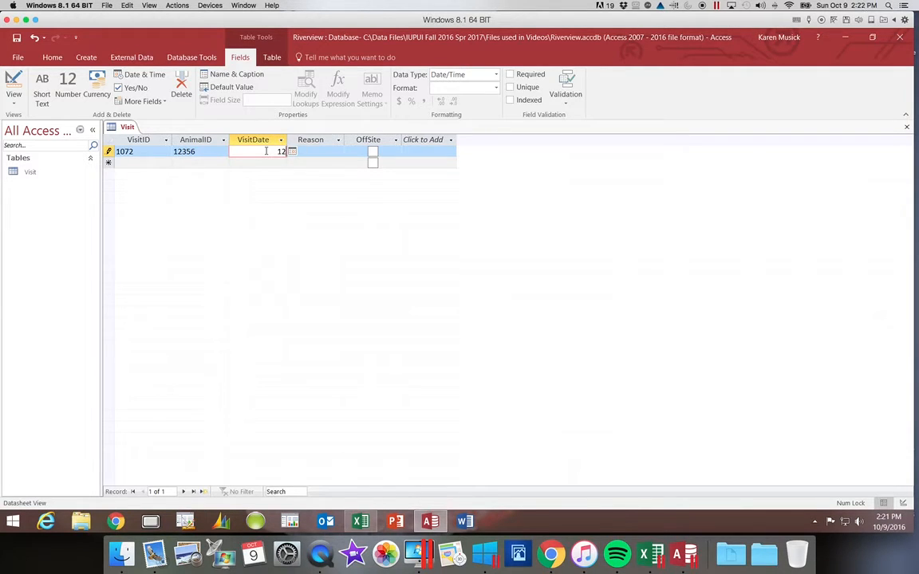
{"action": "type", "text": "12/16"}
{"action": "key", "text": "Tab"}
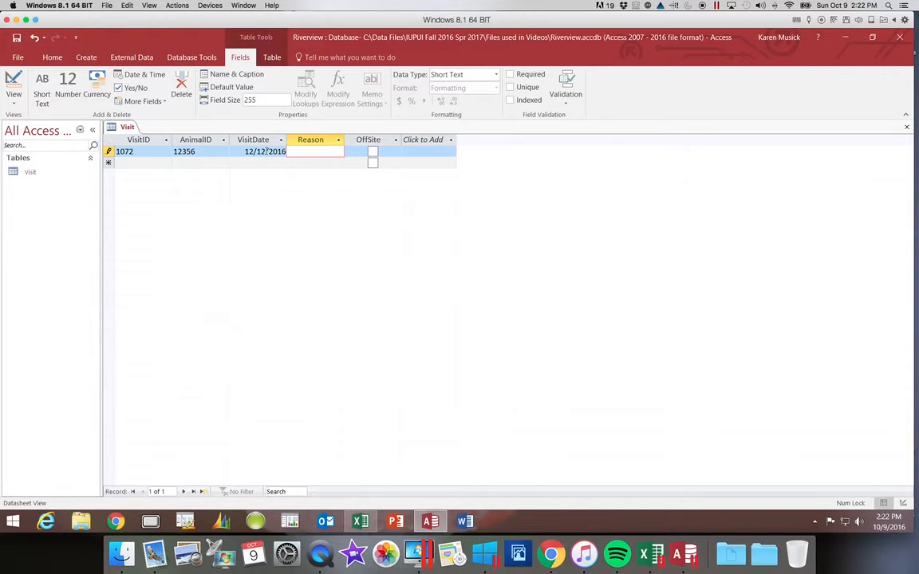
Step: Enter Vaccinations as the Reason for visit 1072
{"action": "type", "text": "V"}
{"action": "type", "text": "acc"}
{"action": "type", "text": "ubatui"}
{"action": "type", "text": "bs"}
{"action": "key", "text": "BackSpace"}
{"action": "key", "text": "BackSpace"}
{"action": "key", "text": "BackSpace"}
{"action": "key", "text": "BackSpace"}
{"action": "key", "text": "BackSpace"}
{"action": "key", "text": "BackSpace"}
{"action": "key", "text": "BackSpace"}
{"action": "key", "text": "BackSpace"}
{"action": "type", "text": "inations"}
{"action": "key", "text": "Tab"}
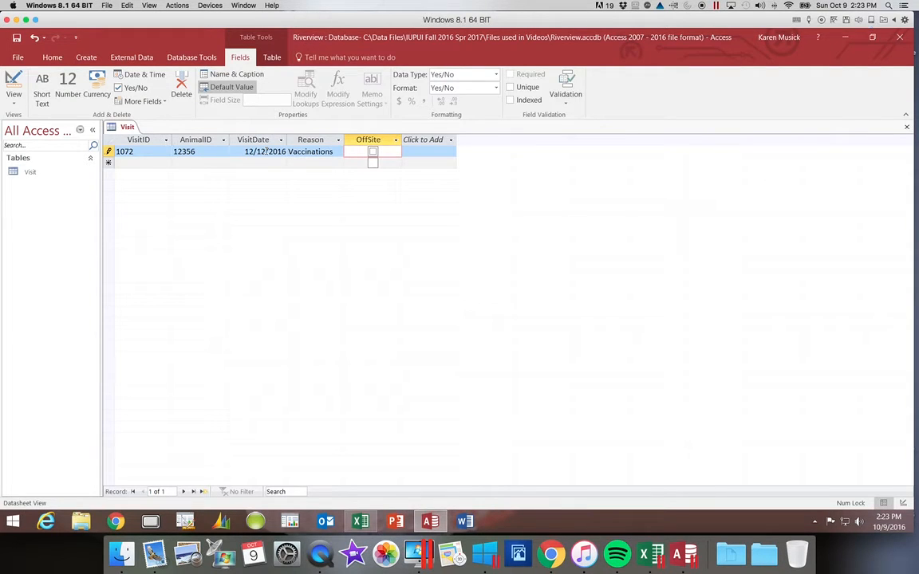
Step: Mark visit 1072 as OffSite and complete its record
{"action": "left_click", "coordinate": [372, 153]}
{"action": "left_click", "coordinate": [372, 154]}
{"action": "left_click", "coordinate": [372, 153]}
{"action": "left_click", "coordinate": [373, 153]}
{"action": "left_click", "coordinate": [372, 153]}
{"action": "key", "text": "Tab"}
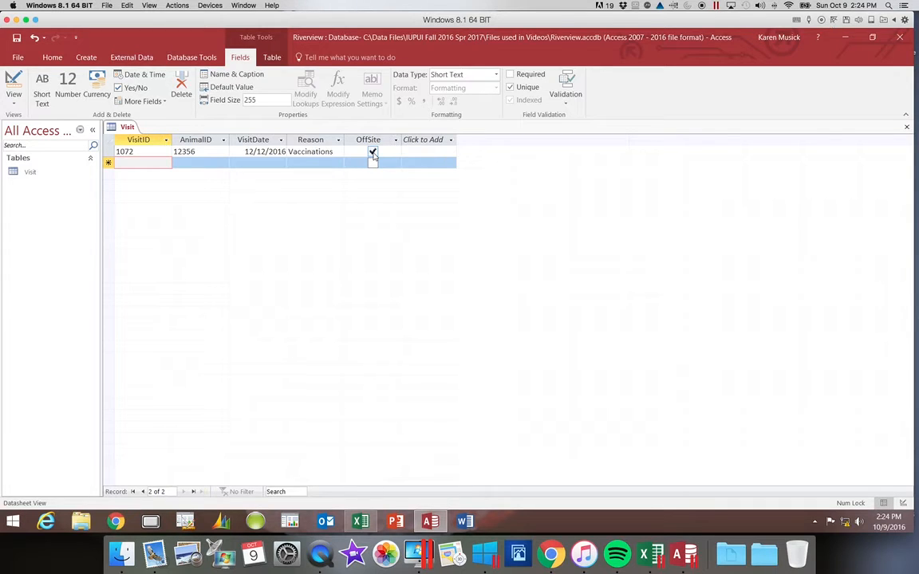
Step: Add a record with VisitID 1169, AnimalID 12278, VisitDate 1/20/2017 and Reason Spaying, leaving OffSite unchecked
{"action": "type", "text": "1169"}
{"action": "key", "text": "Tab"}
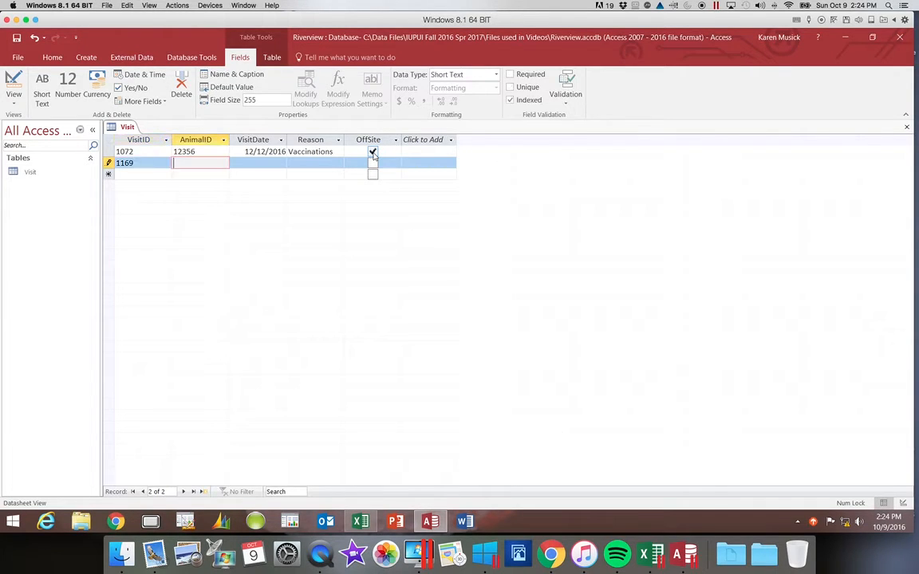
{"action": "type", "text": "12278"}
{"action": "key", "text": "Tab"}
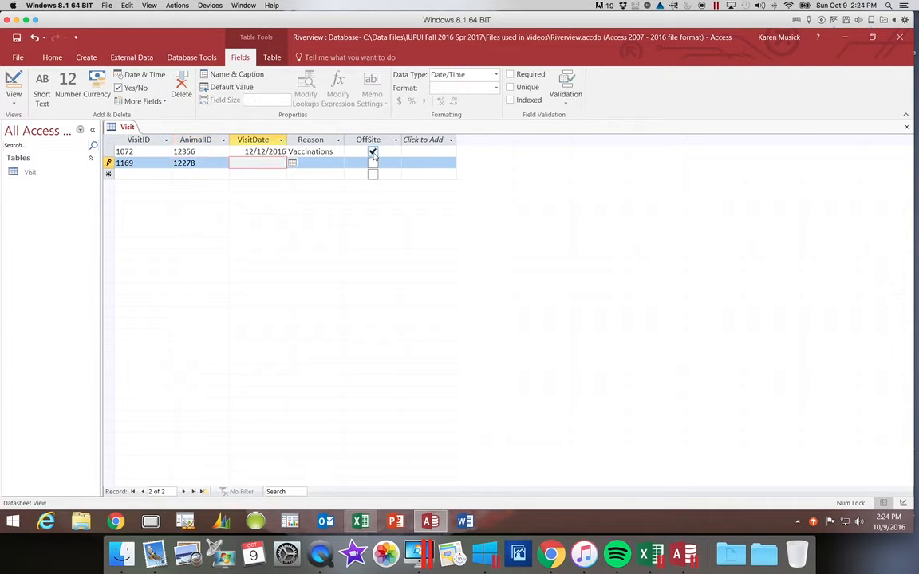
{"action": "type", "text": "1/20/2017"}
{"action": "key", "text": "Tab"}
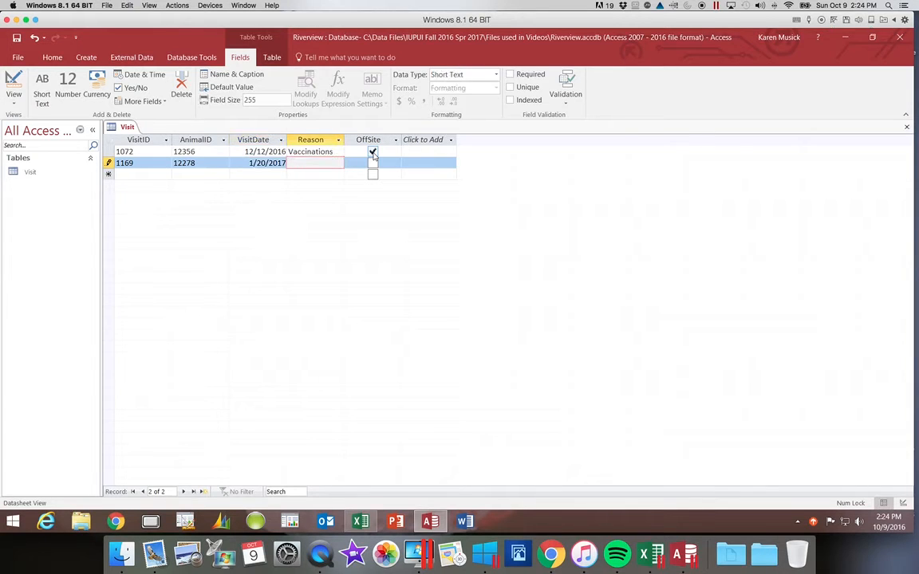
{"action": "type", "text": "Spaying"}
{"action": "key", "text": "Tab"}
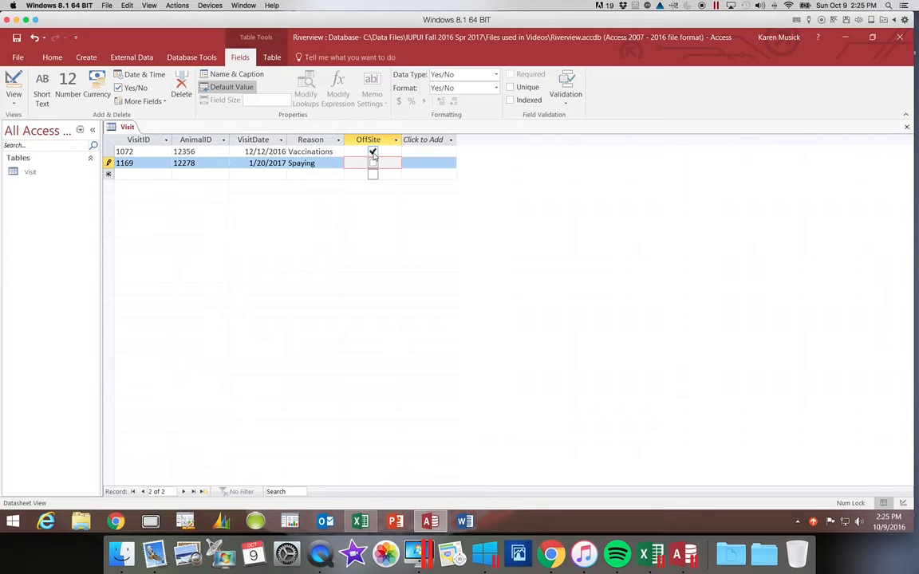
{"action": "key", "text": "Tab"}
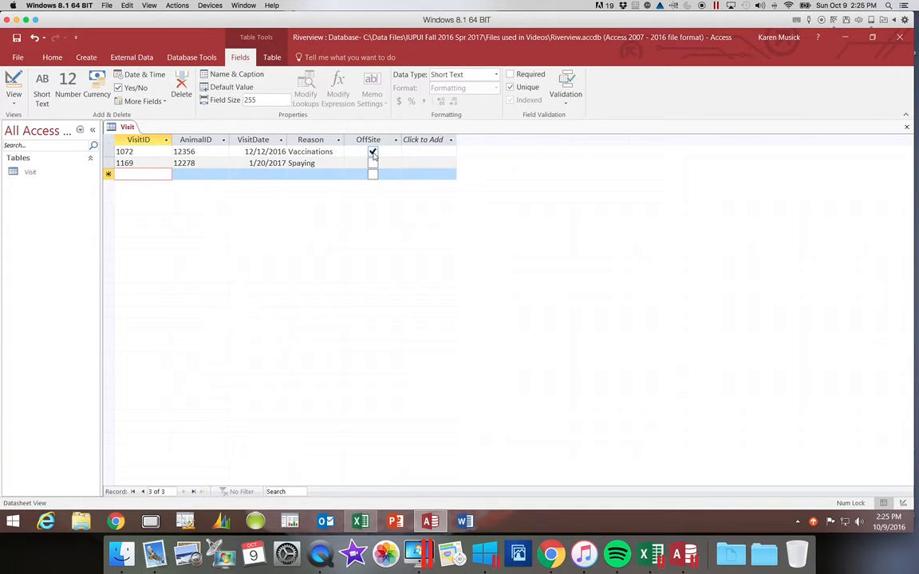
Step: Add a record with VisitID 1184, AnimalID 12443, VisitDate 1/25/2017 and Reason Neutering, leaving OffSite unchecked
{"action": "type", "text": "1184"}
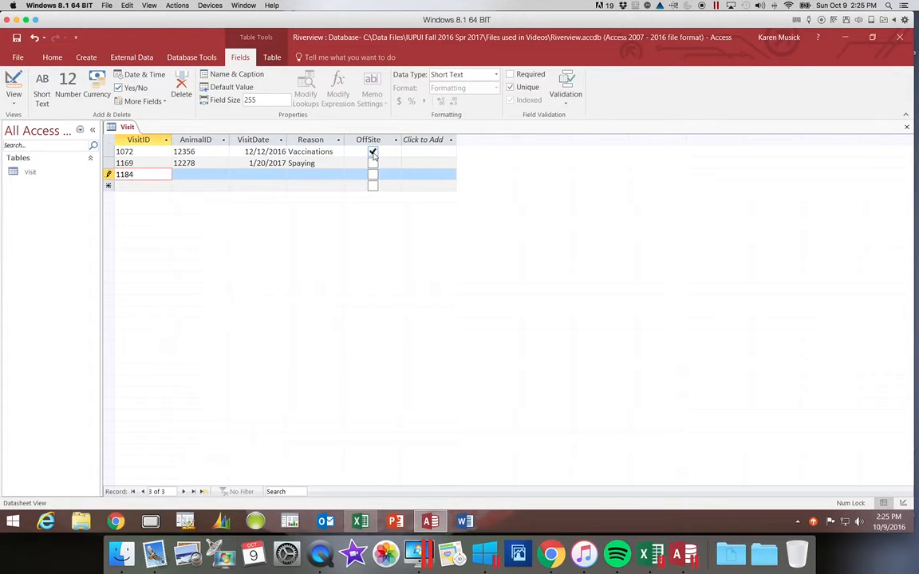
{"action": "key", "text": "Tab"}
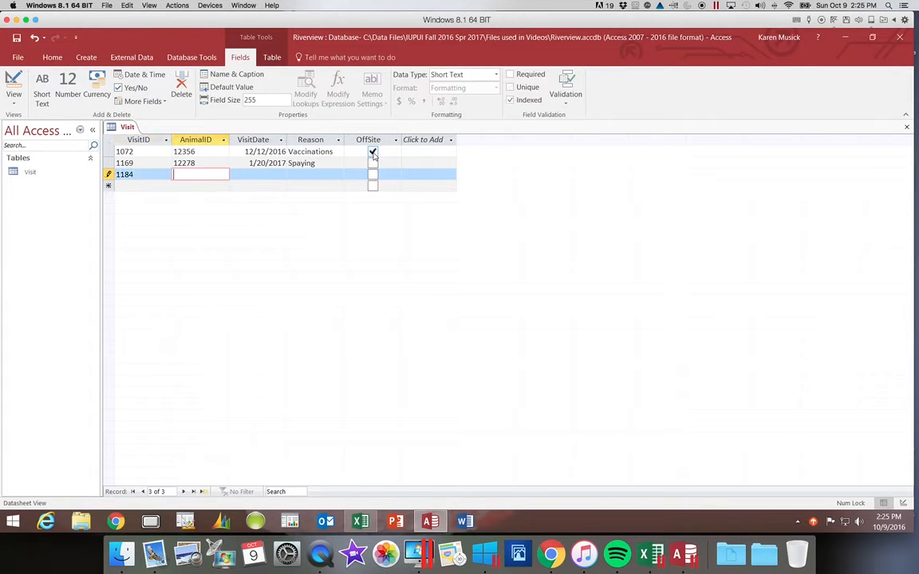
{"action": "type", "text": "12443"}
{"action": "key", "text": "Tab"}
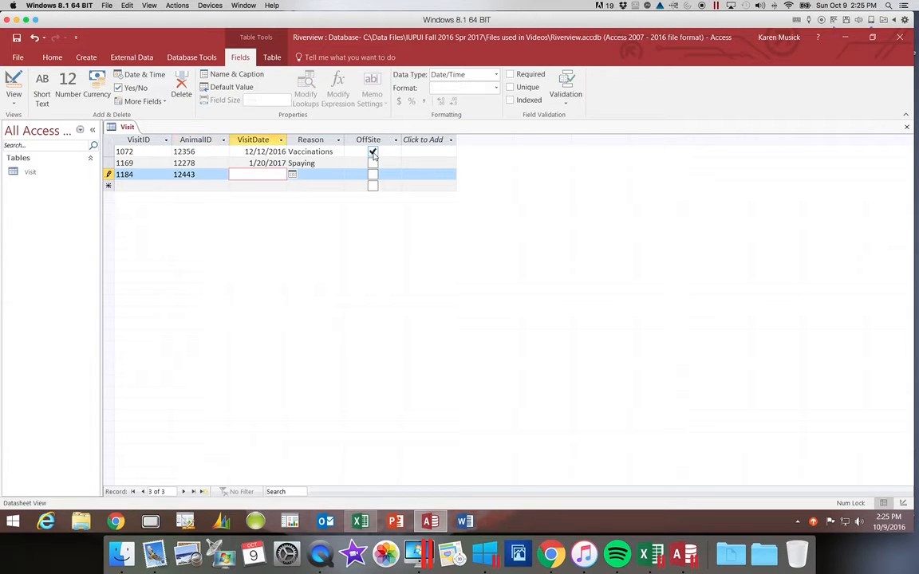
{"action": "type", "text": "1/25/17"}
{"action": "key", "text": "Tab"}
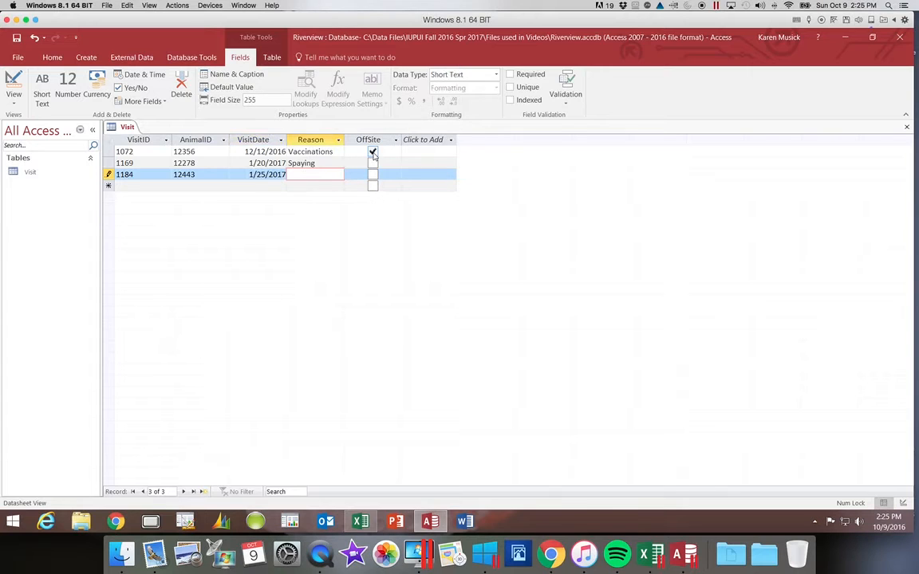
{"action": "type", "text": "Neutering"}
{"action": "key", "text": "Tab"}
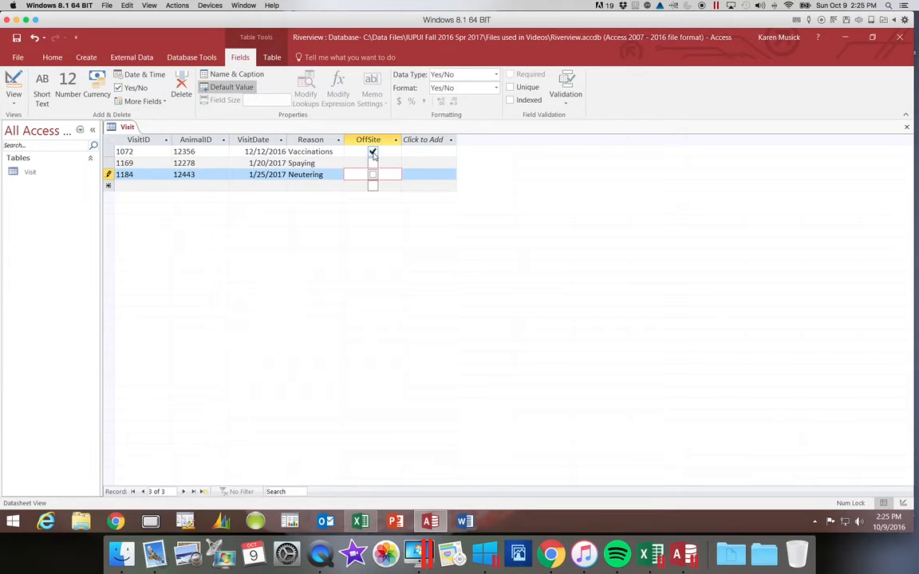
{"action": "key", "text": "Tab"}
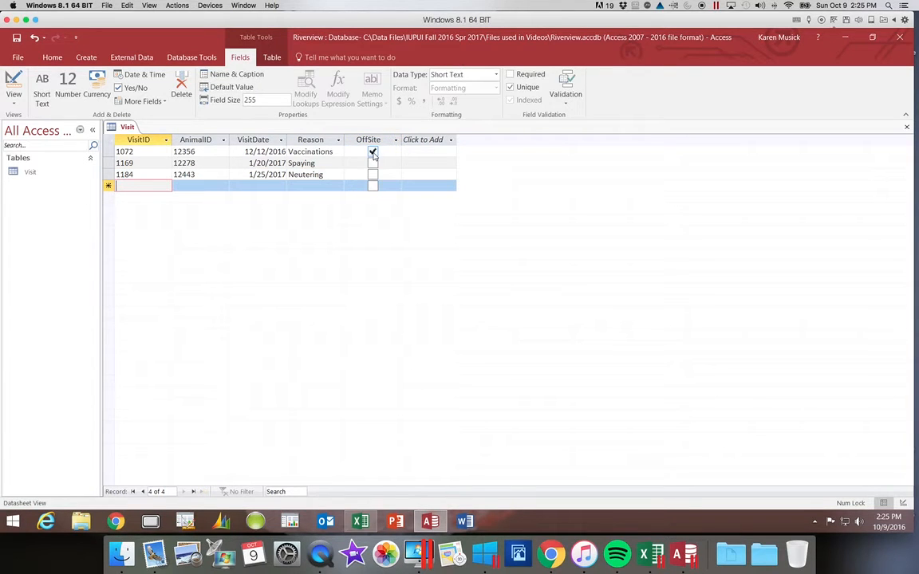
Step: Add a record with VisitID 1016, AnimalID 12345, VisitDate 11/18/2016 and Reason Vaccinations, with OffSite checked
{"action": "type", "text": "1016"}
{"action": "key", "text": "Tab"}
{"action": "type", "text": "123"}
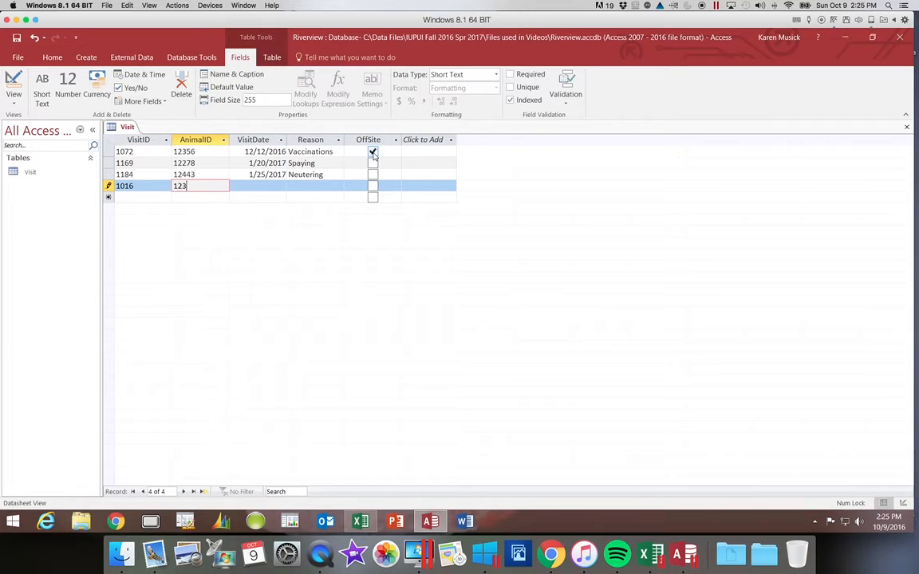
{"action": "type", "text": "45"}
{"action": "key", "text": "Tab"}
{"action": "type", "text": "11"}
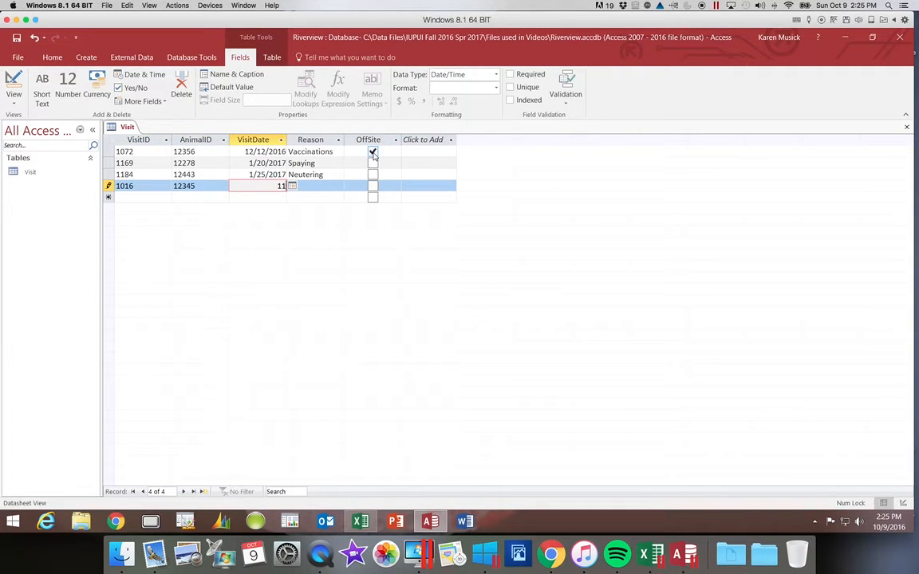
{"action": "type", "text": "/18/16"}
{"action": "key", "text": "Tab"}
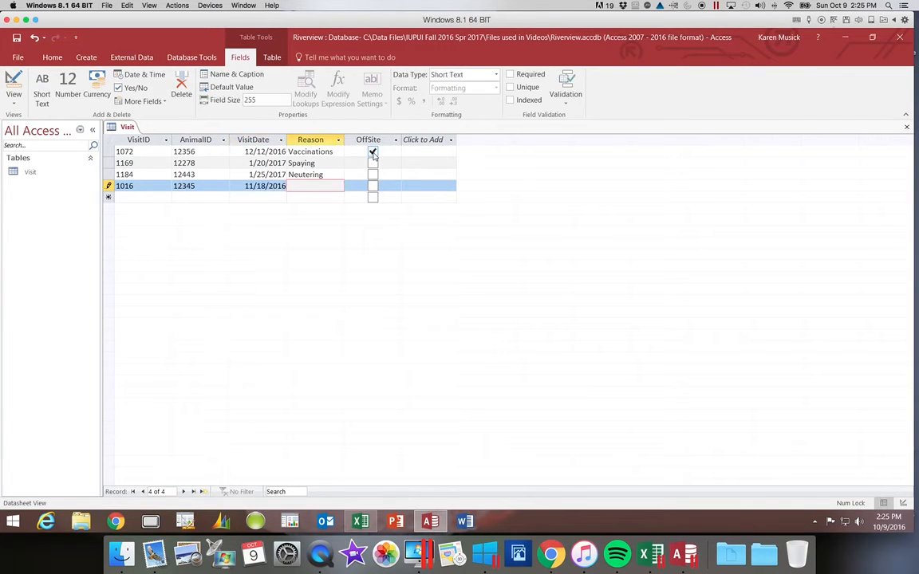
{"action": "type", "text": "Vaccinations"}
{"action": "key", "text": "Tab"}
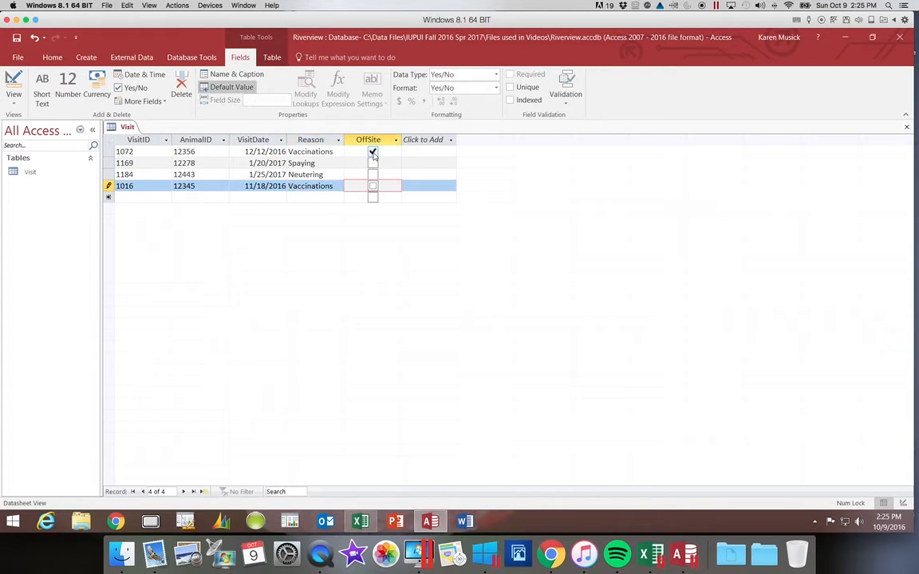
{"action": "key", "text": "space"}
{"action": "key", "text": "Tab"}
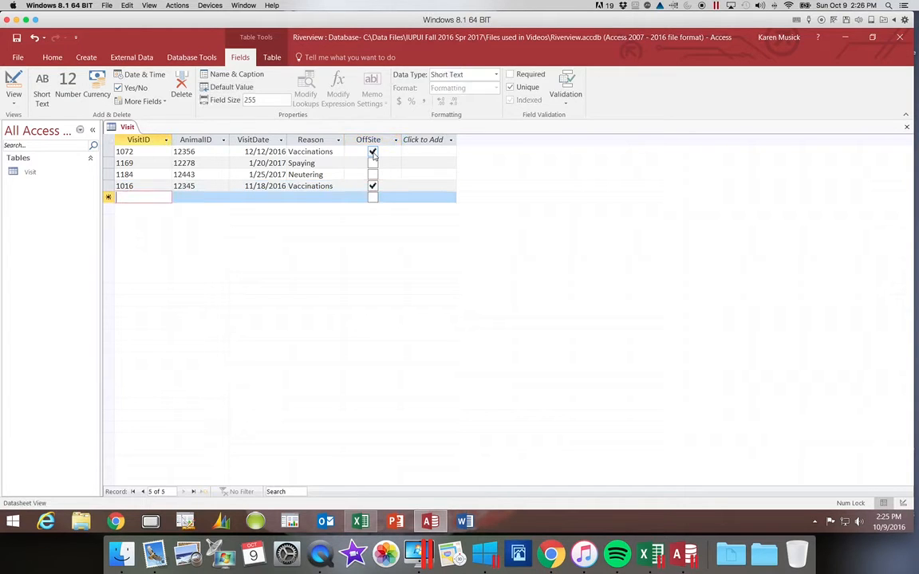
Step: Add a record with VisitID 1196, AnimalID 12455, VisitDate 2/1/2017 and Reason Vaccinations, leaving OffSite unchecked
{"action": "type", "text": "1196"}
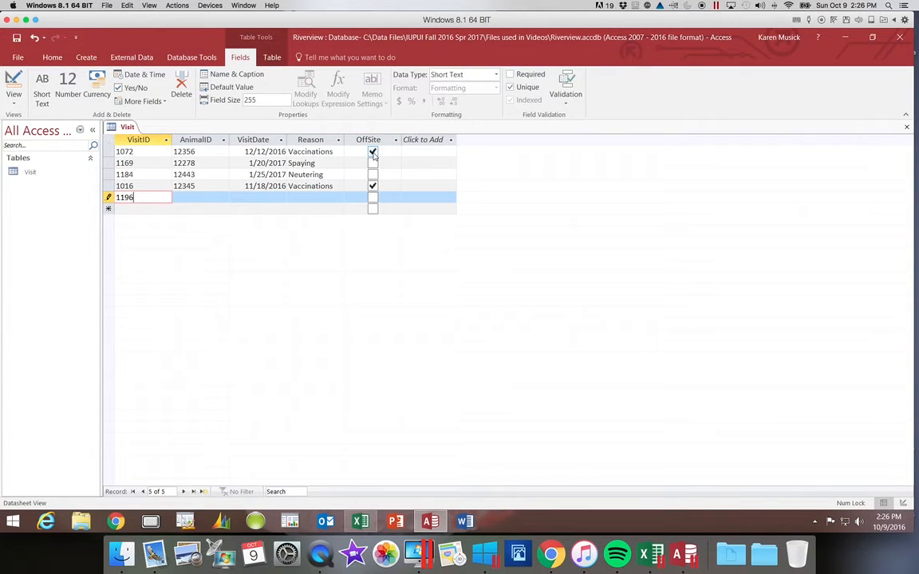
{"action": "key", "text": "Tab"}
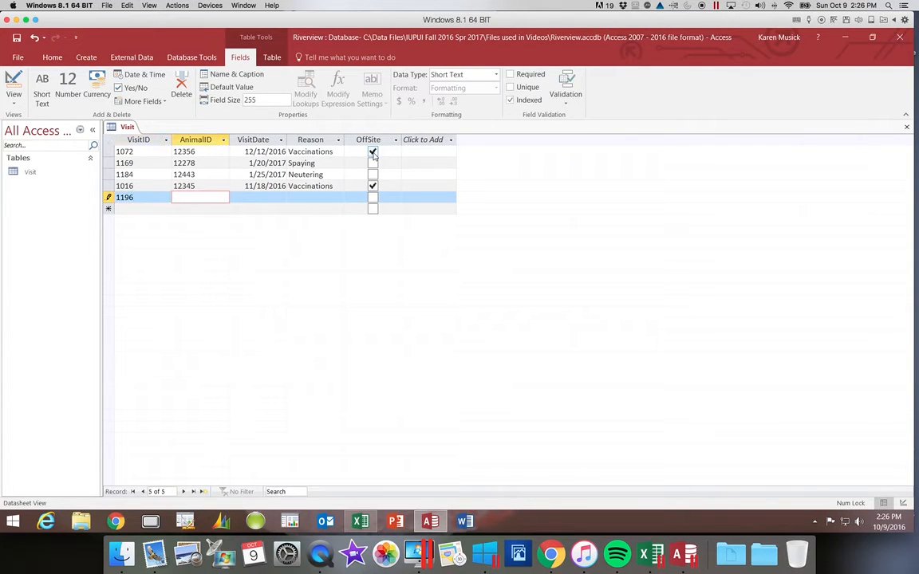
{"action": "type", "text": "12455"}
{"action": "key", "text": "Tab"}
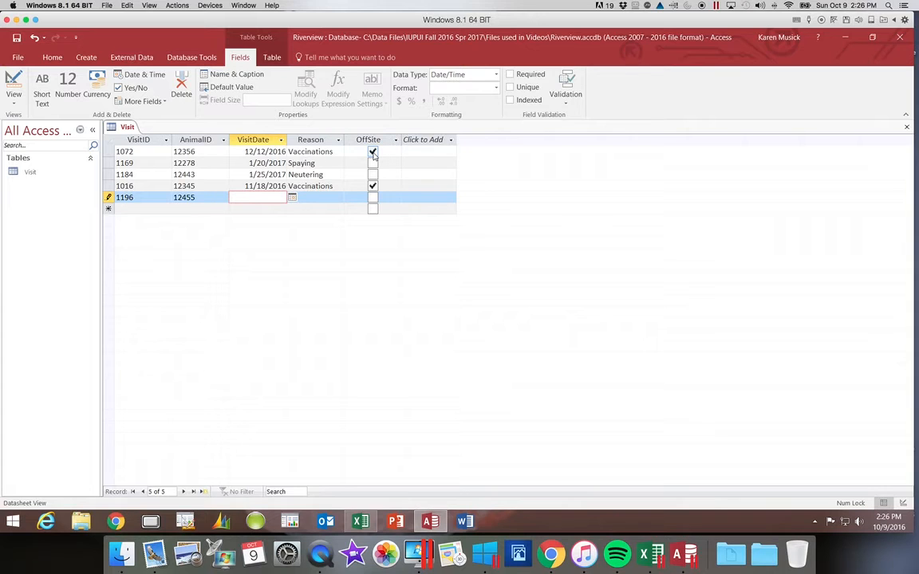
{"action": "type", "text": "2/1/17"}
{"action": "key", "text": "Tab"}
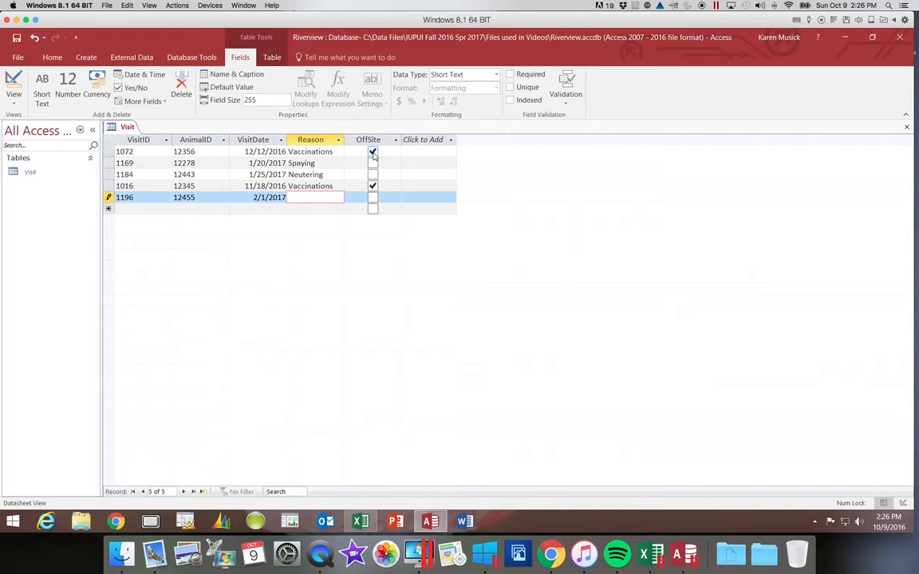
{"action": "type", "text": "Vaccinations"}
{"action": "key", "text": "Caps_Lock"}
{"action": "key", "text": "Caps_Lock"}
{"action": "key", "text": "Tab"}
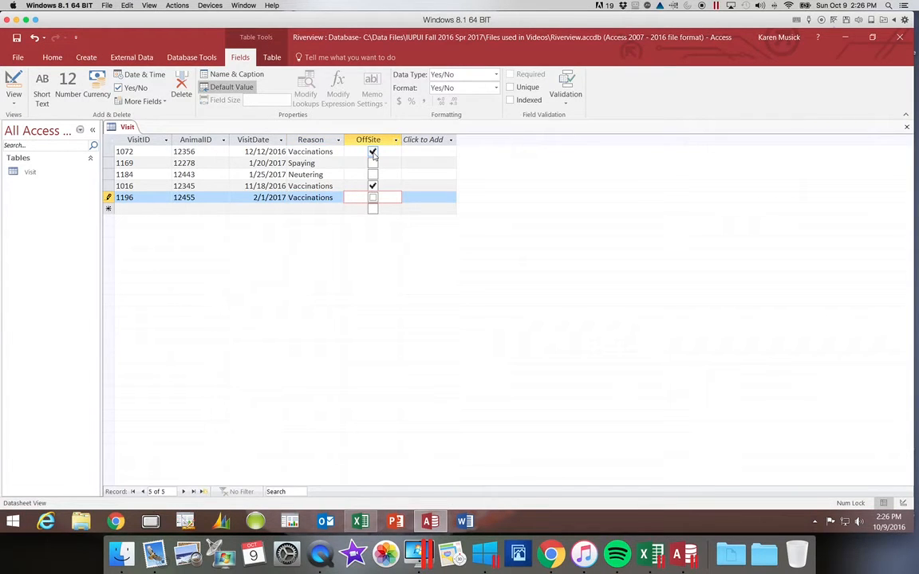
{"action": "key", "text": "Tab"}
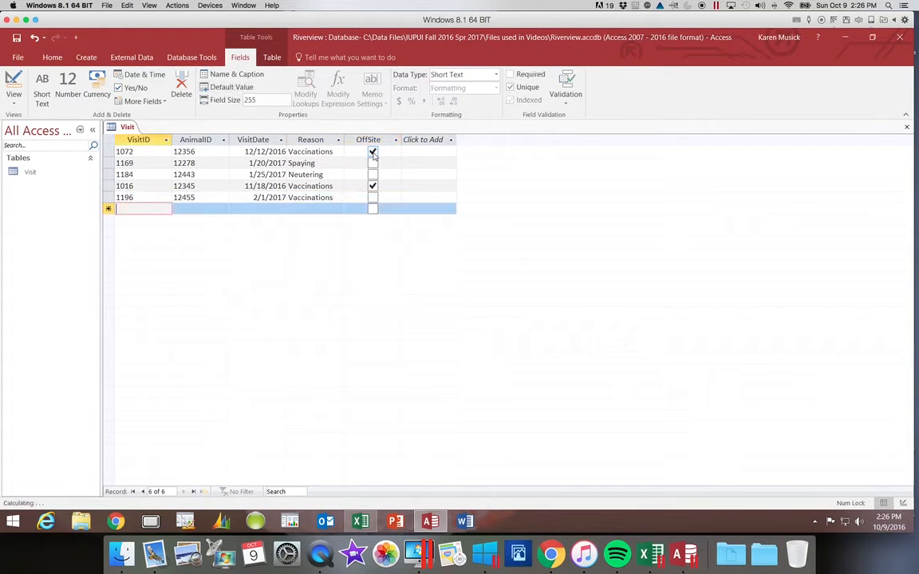
Step: Add a record with VisitID 1098, AnimalID 12296, VisitDate 1/3/2017 and Reason Declawing, leaving OffSite unchecked
{"action": "type", "text": "1098"}
{"action": "key", "text": "Tab"}
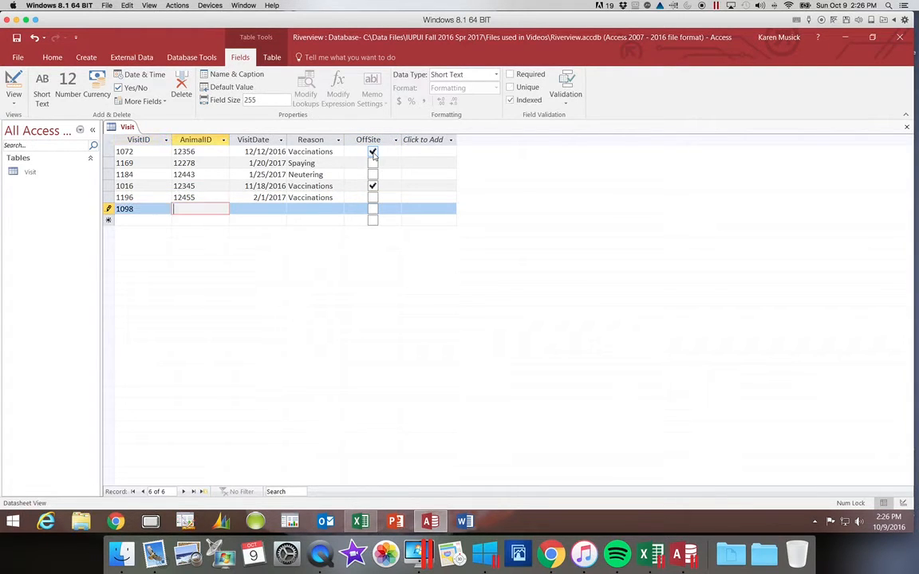
{"action": "type", "text": "12296"}
{"action": "key", "text": "Tab"}
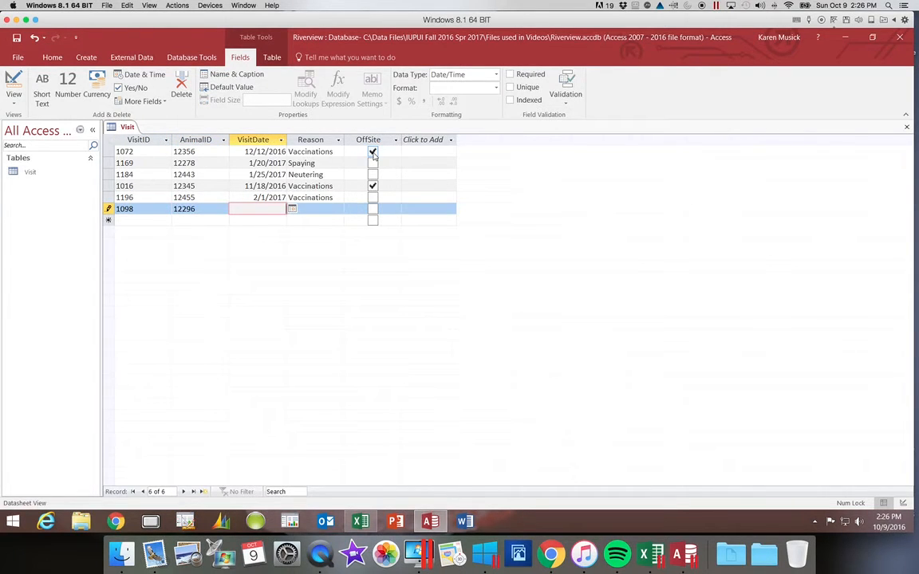
{"action": "type", "text": "1/3"}
{"action": "type", "text": "17"}
{"action": "key", "text": "Tab"}
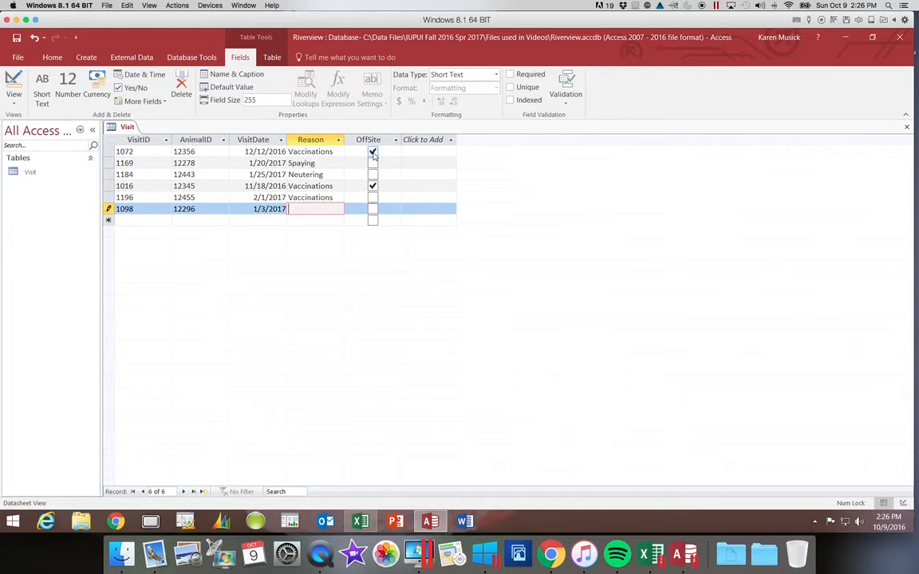
{"action": "type", "text": "Declawyng"}
{"action": "key", "text": "Tab"}
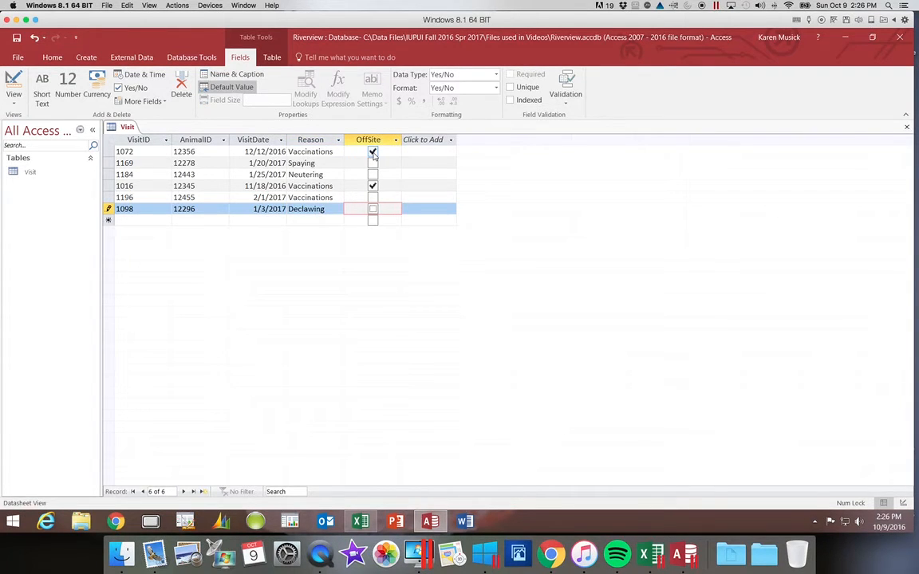
{"action": "key", "text": "Tab"}
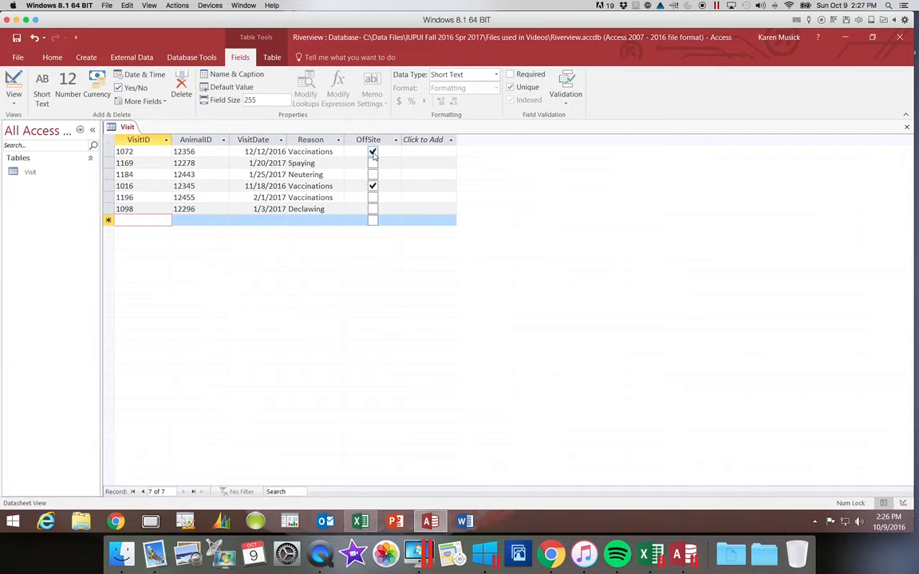
Step: Add a record with VisitID 1178, AnimalID 12362, VisitDate 1/24/2017 and Reason Injured leg and hoof, with OffSite checked
{"action": "type", "text": "1178"}
{"action": "key", "text": "Tab"}
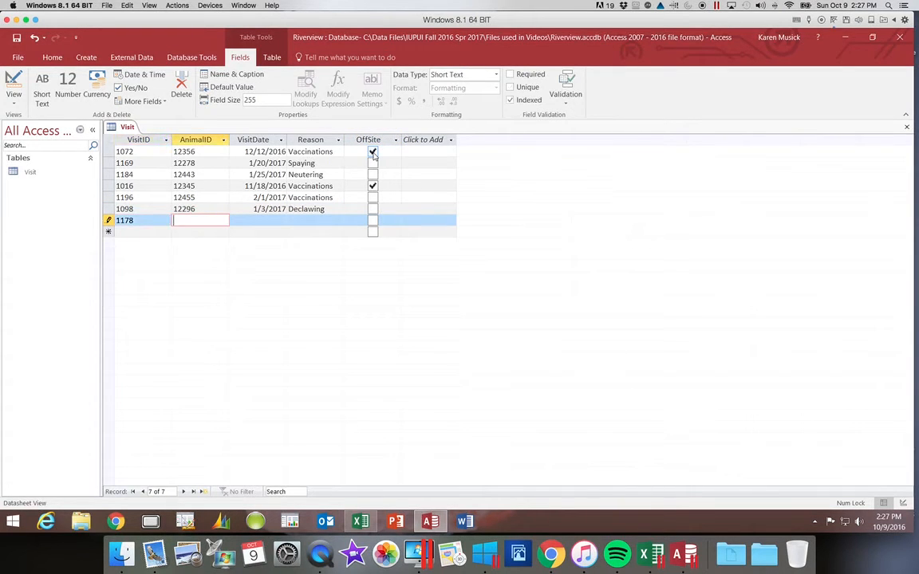
{"action": "type", "text": "12362"}
{"action": "key", "text": "Tab"}
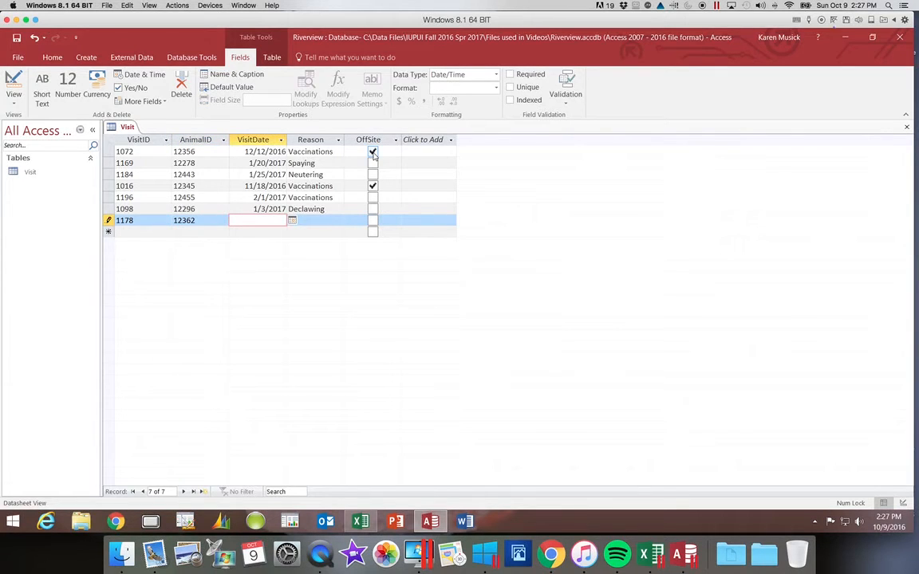
{"action": "type", "text": "1/24/17"}
{"action": "key", "text": "Tab"}
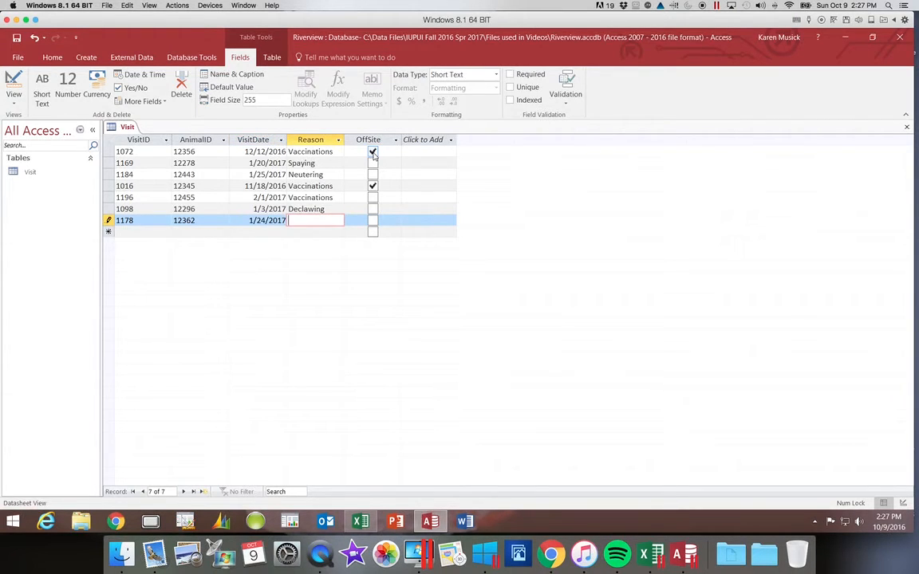
{"action": "type", "text": "Injured leg"}
{"action": "type", "text": " and hoof"}
{"action": "key", "text": "Tab"}
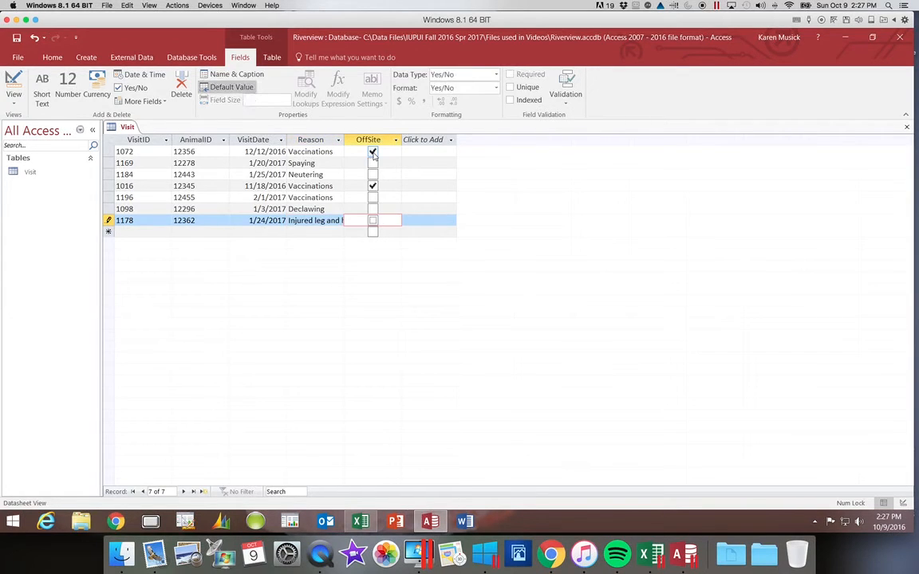
{"action": "key", "text": "space"}
{"action": "key", "text": "Tab"}
Step: Add a record with VisitID 1044, AnimalID 12278, VisitDate 12/2/2016 and Reason Vaccinations, leaving OffSite unchecked
{"action": "type", "text": "1044"}
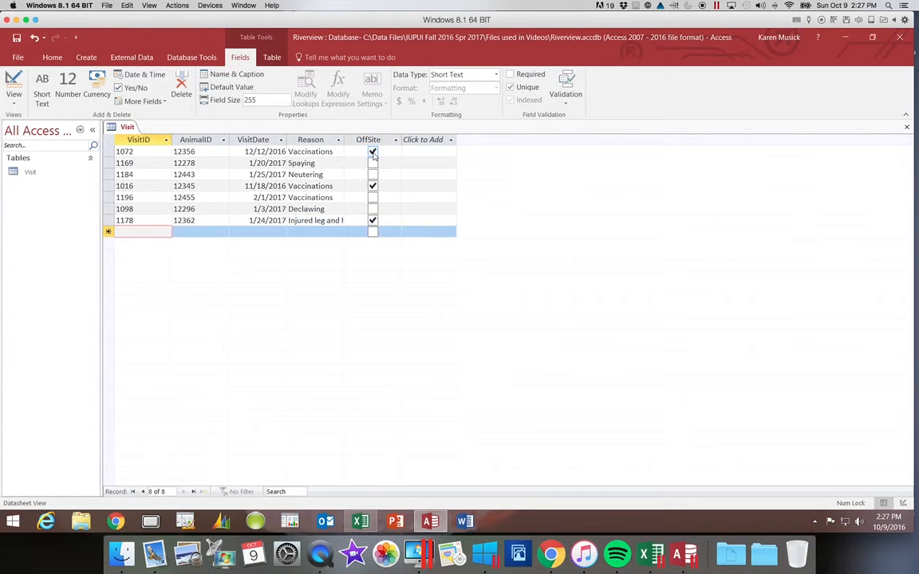
{"action": "key", "text": "Tab"}
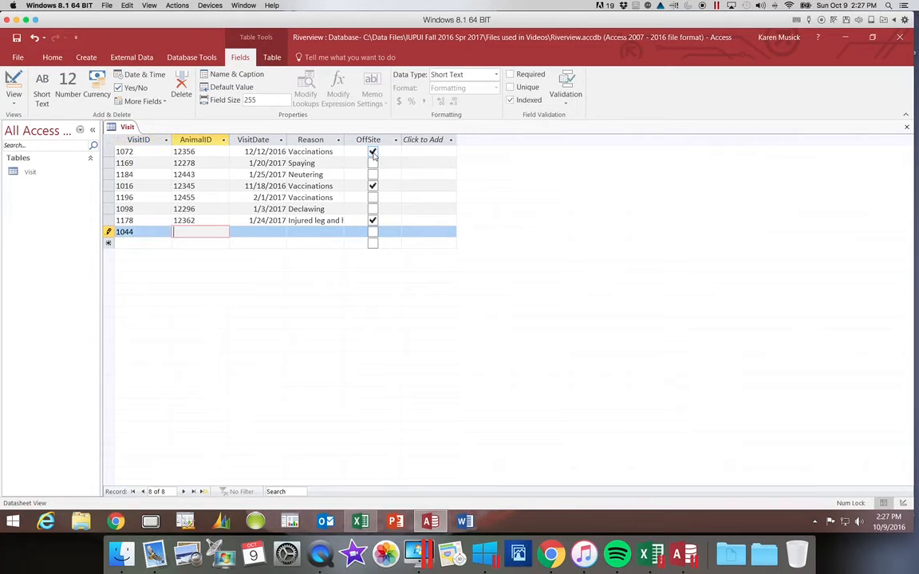
{"action": "type", "text": "12278"}
{"action": "key", "text": "Tab"}
{"action": "type", "text": "12/2/2016"}
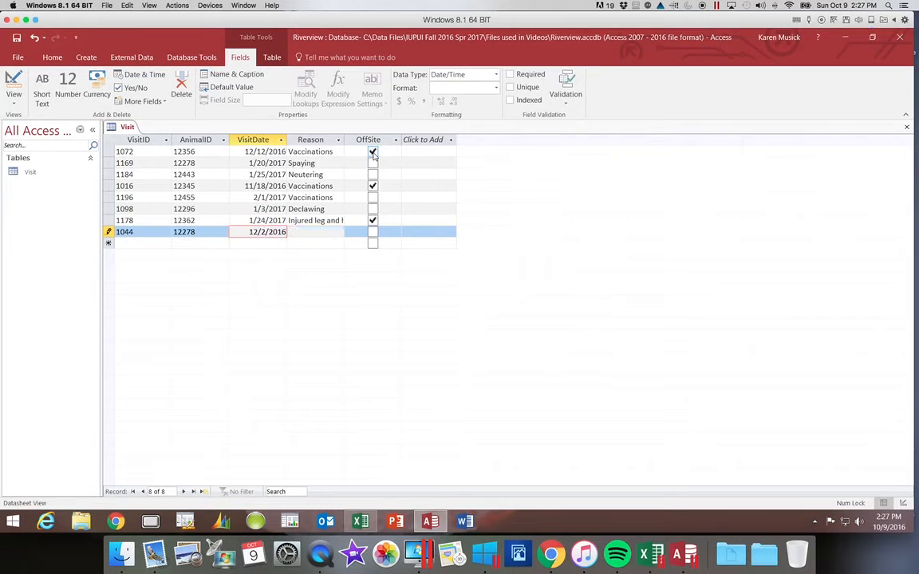
{"action": "key", "text": "Tab"}
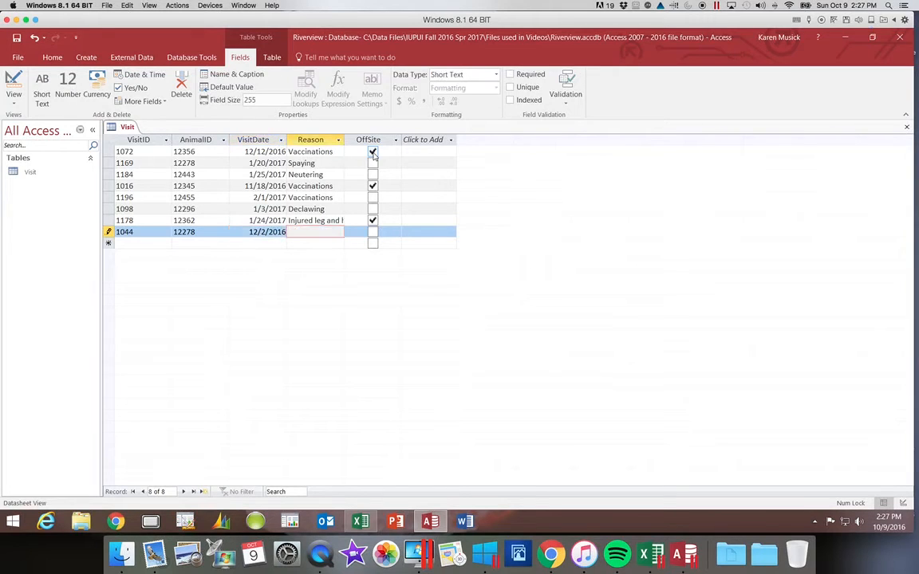
{"action": "type", "text": "Vaccinations"}
{"action": "key", "text": "Tab"}
{"action": "key", "text": "Tab"}
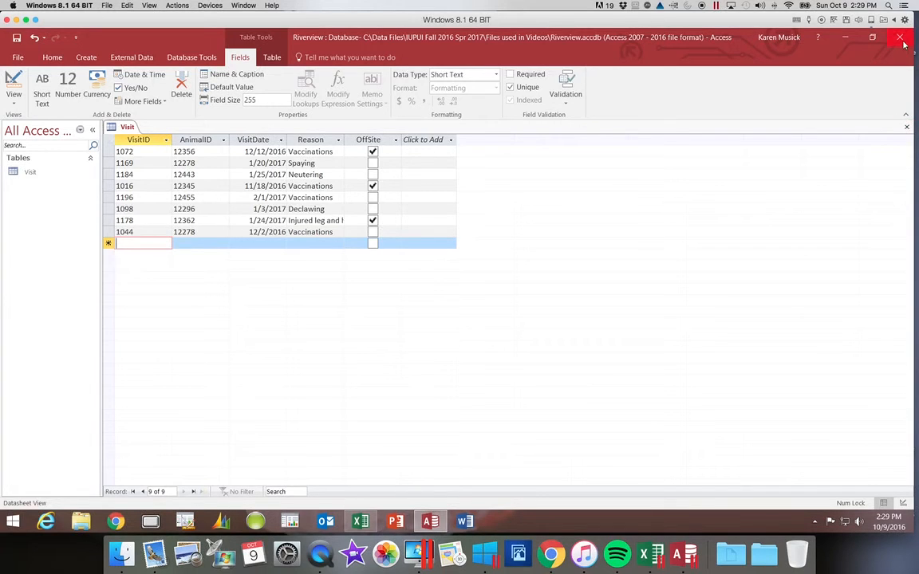
Step: Close the Visit table and reopen it in Datasheet view
{"action": "left_click", "coordinate": [906, 130]}
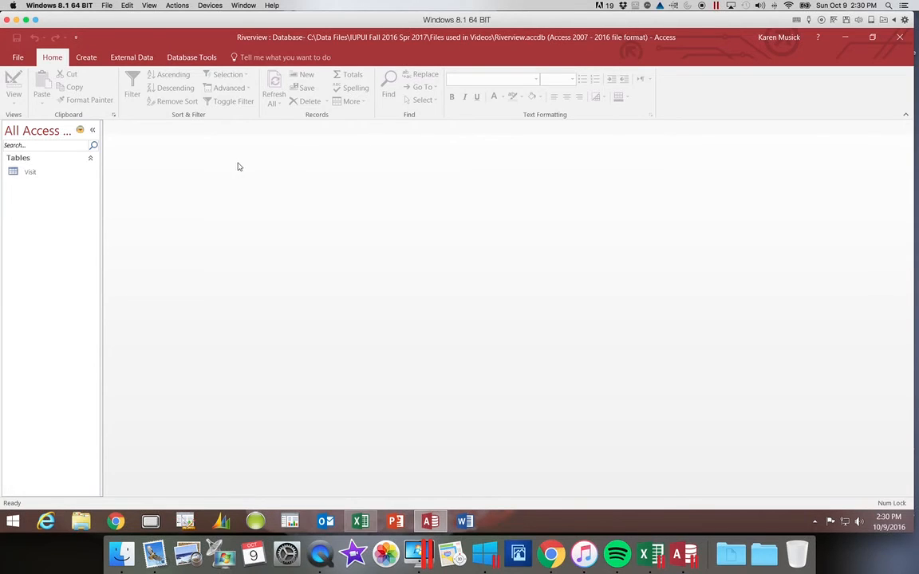
{"action": "left_click", "coordinate": [29, 175]}
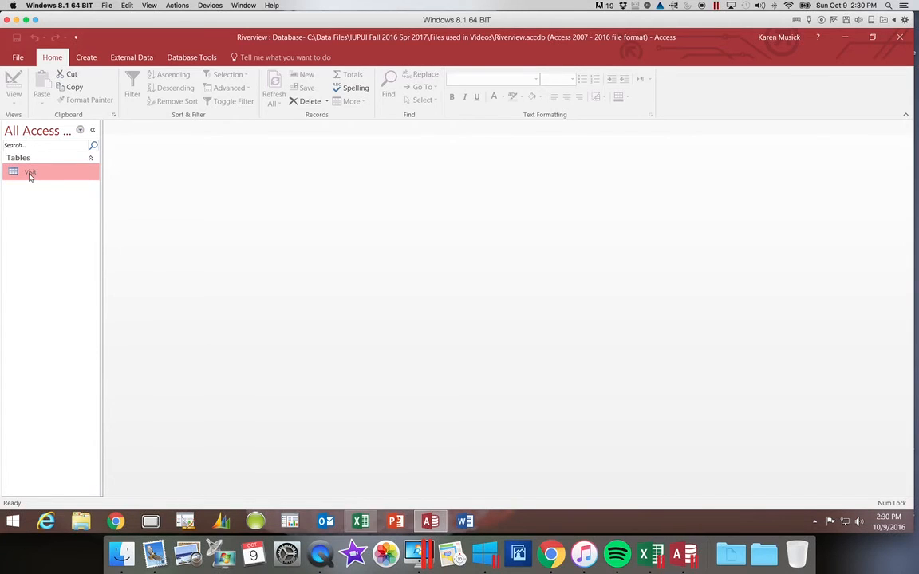
{"action": "double_click", "coordinate": [29, 174]}
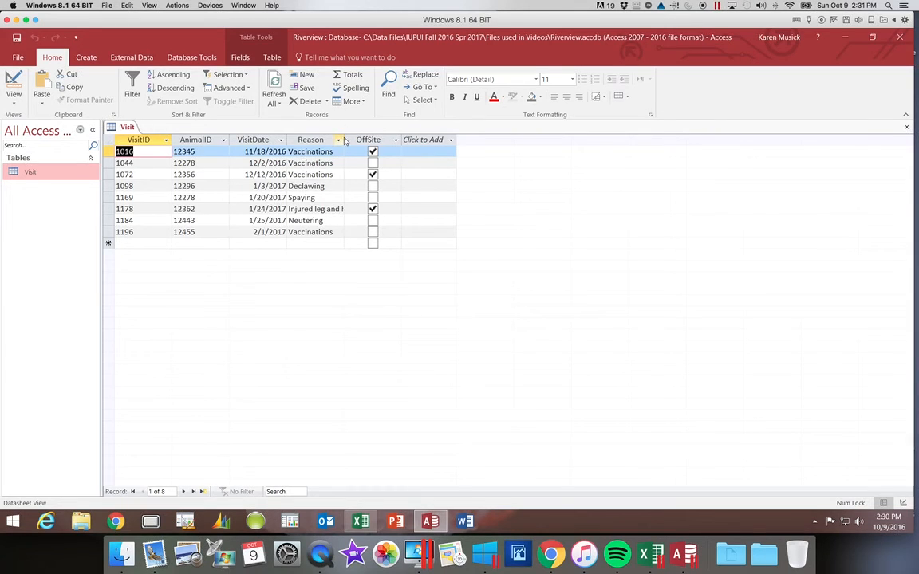
Step: Resize the Reason column to its best fit and close the Visit table
{"action": "left_click_drag", "start_coordinate": [345, 141], "coordinate": [347, 140]}
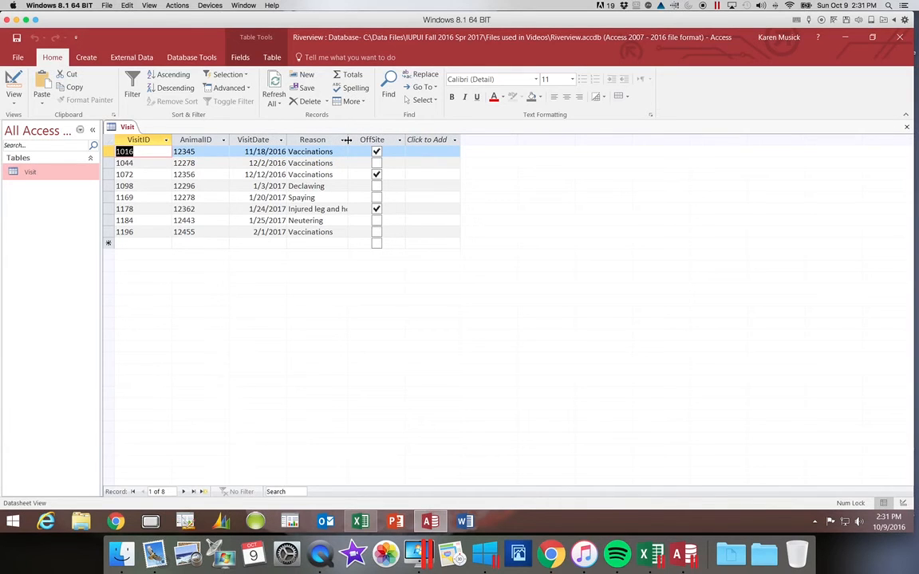
{"action": "right_click", "coordinate": [325, 143]}
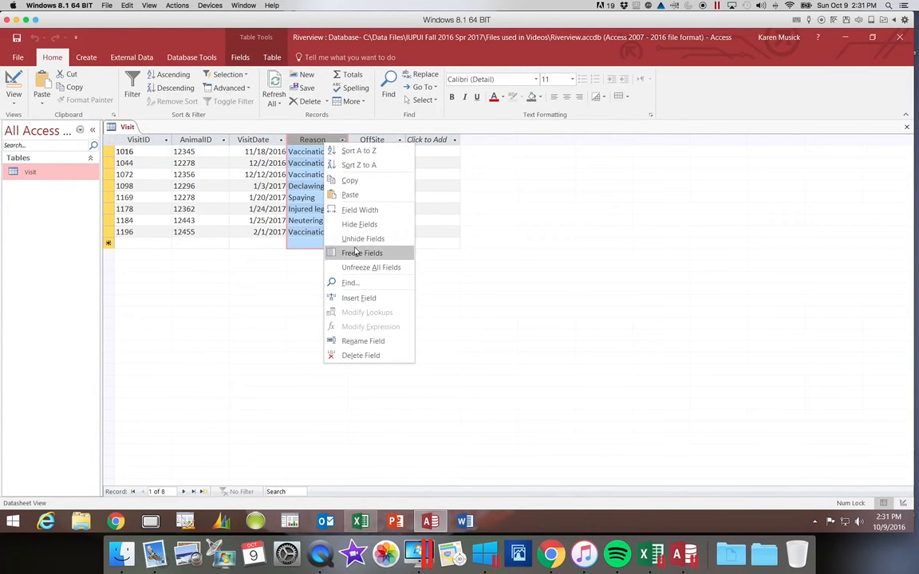
{"action": "left_click", "coordinate": [360, 210]}
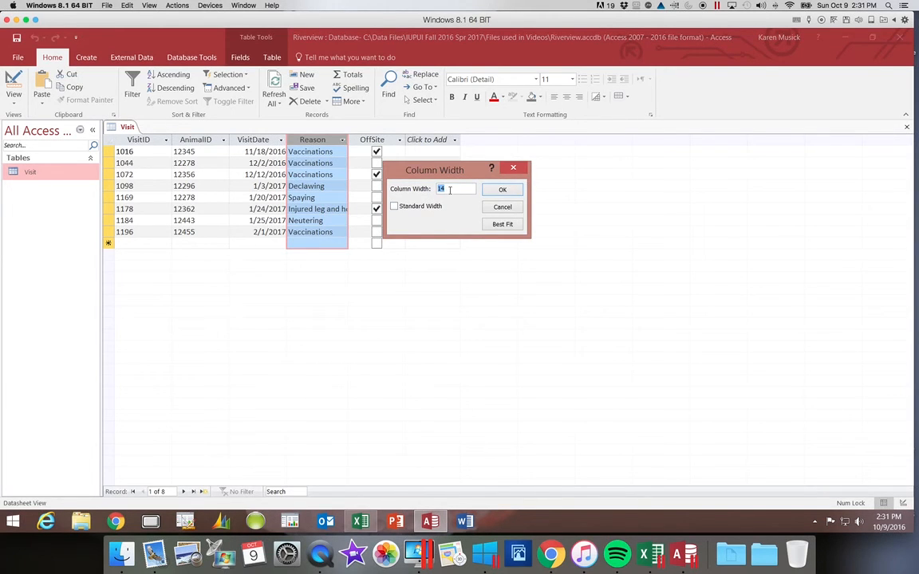
{"action": "left_click", "coordinate": [493, 208]}
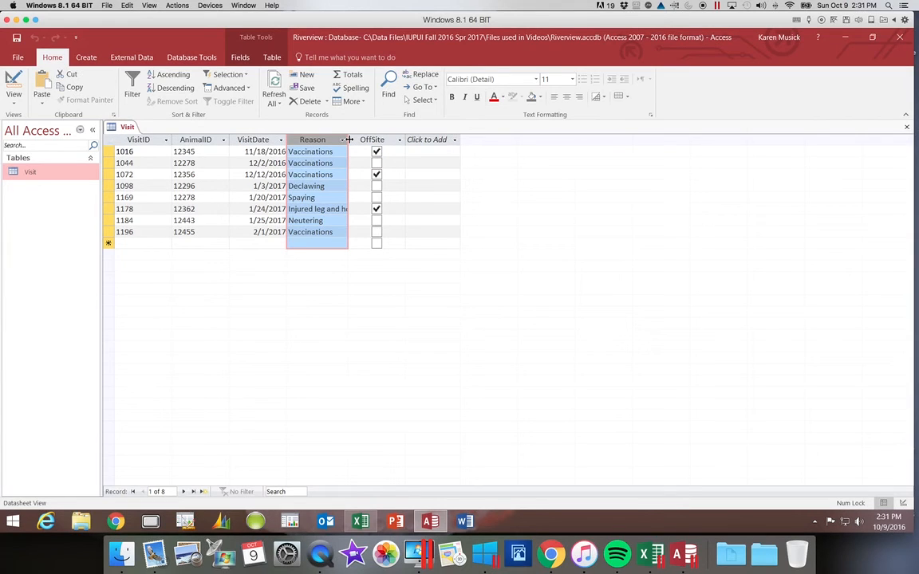
{"action": "double_click", "coordinate": [349, 140]}
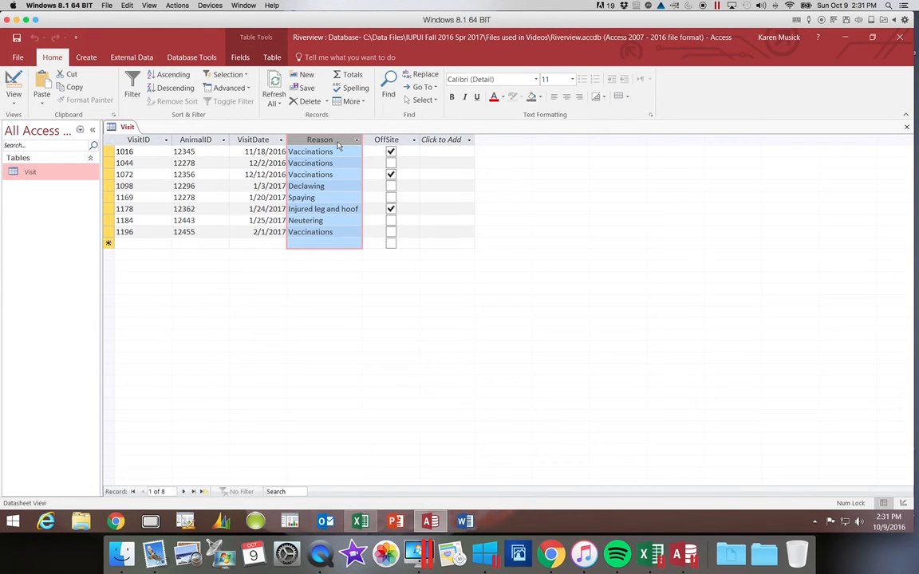
{"action": "right_click", "coordinate": [337, 144]}
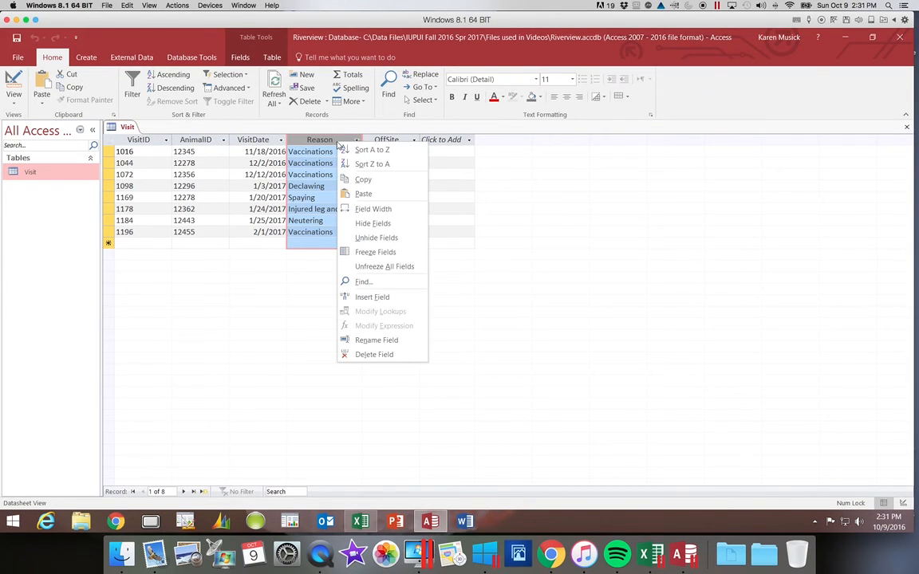
{"action": "left_click", "coordinate": [371, 208]}
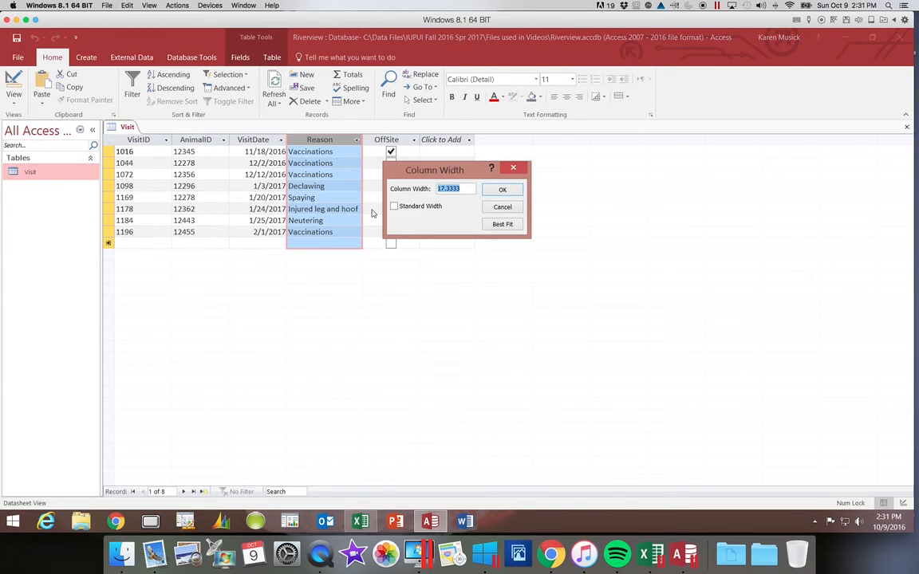
{"action": "left_click", "coordinate": [502, 225]}
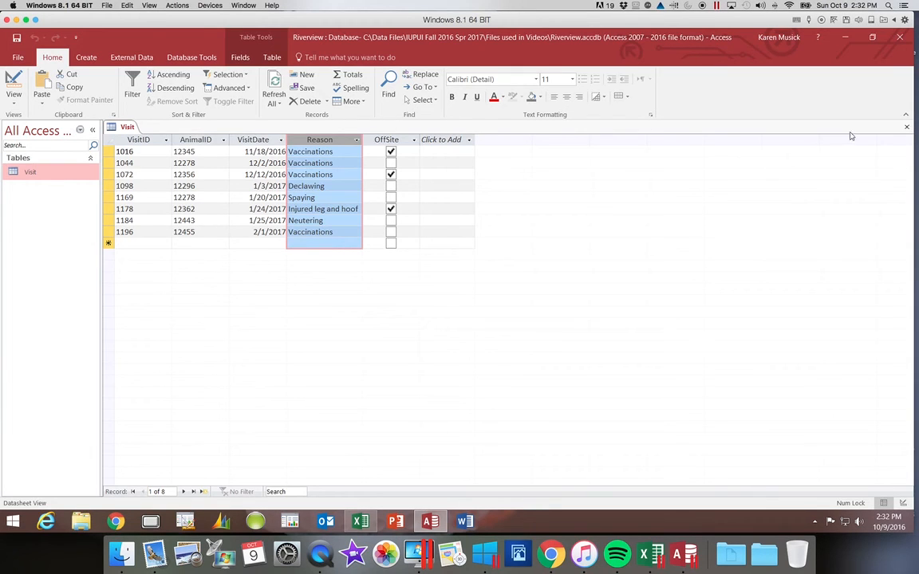
{"action": "left_click", "coordinate": [907, 129]}
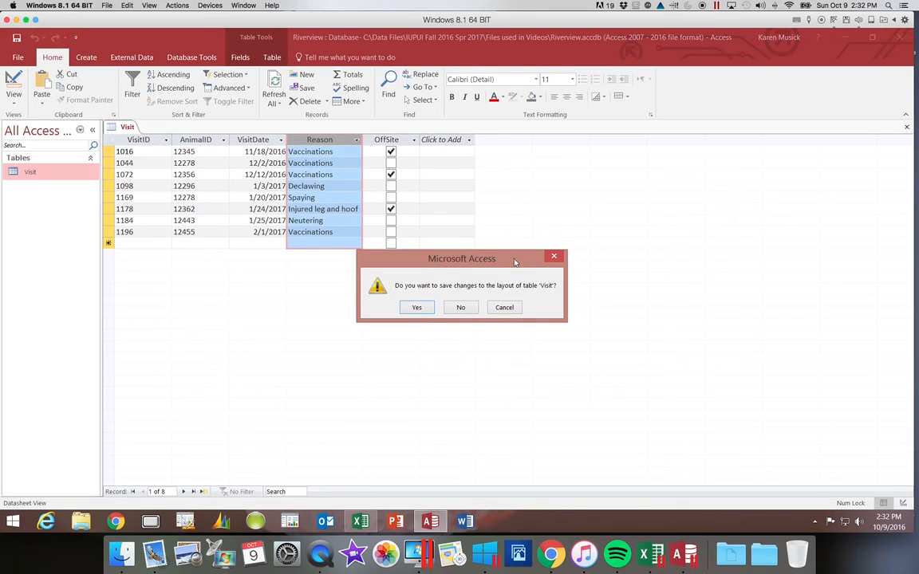
{"action": "left_click", "coordinate": [418, 308]}
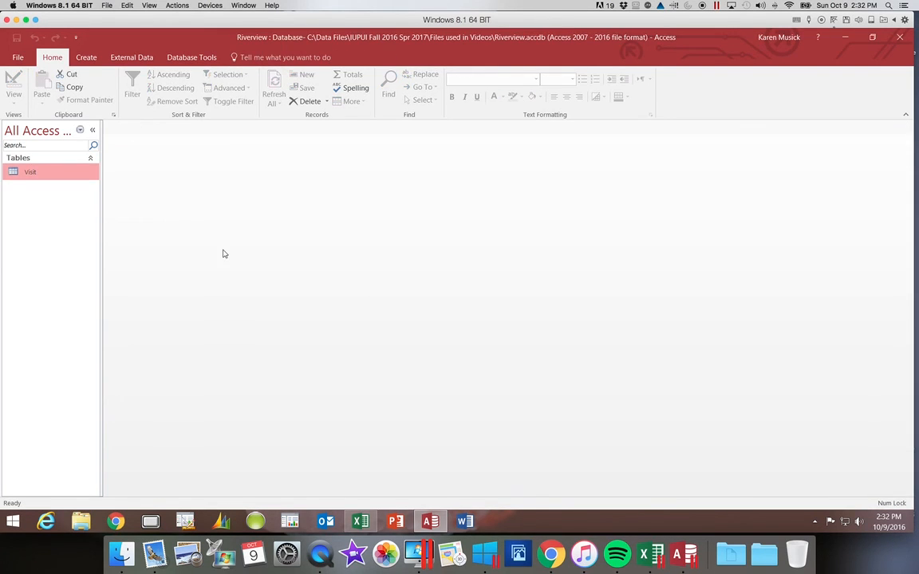
Step: Reopen the Visit table, fit the Reason column's width to its longest entry, and save the layout
{"action": "double_click", "coordinate": [70, 177]}
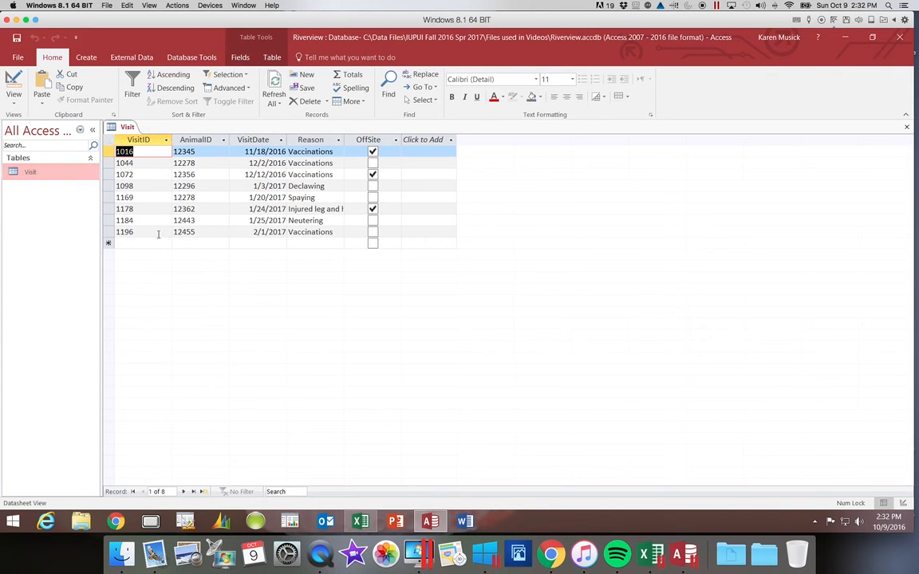
{"action": "double_click", "coordinate": [344, 139]}
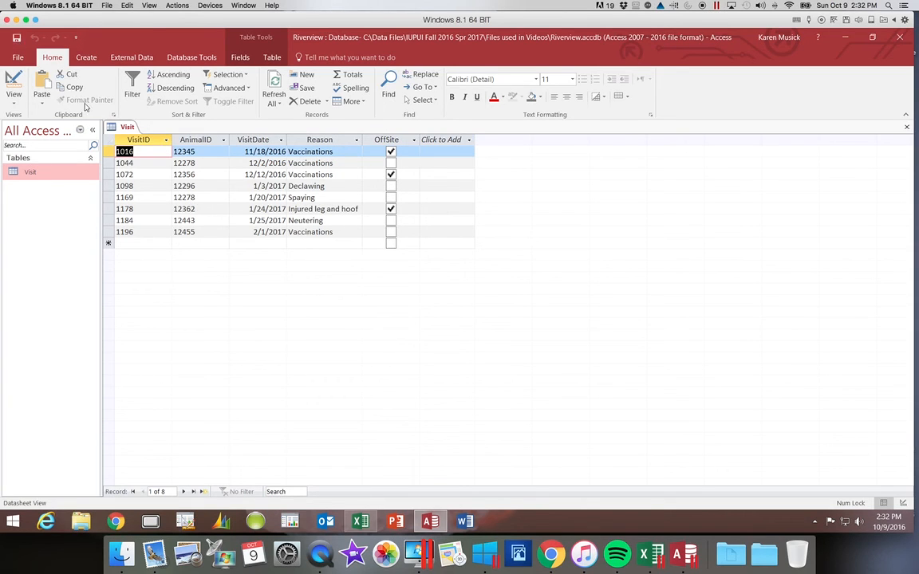
{"action": "left_click", "coordinate": [17, 38]}
Step: Add a record with VisitID 1036, AnimalID 12294, VisitDate 11/29/2016 and Reason Declawing, leaving OffSite unchecked
{"action": "left_click", "coordinate": [132, 244]}
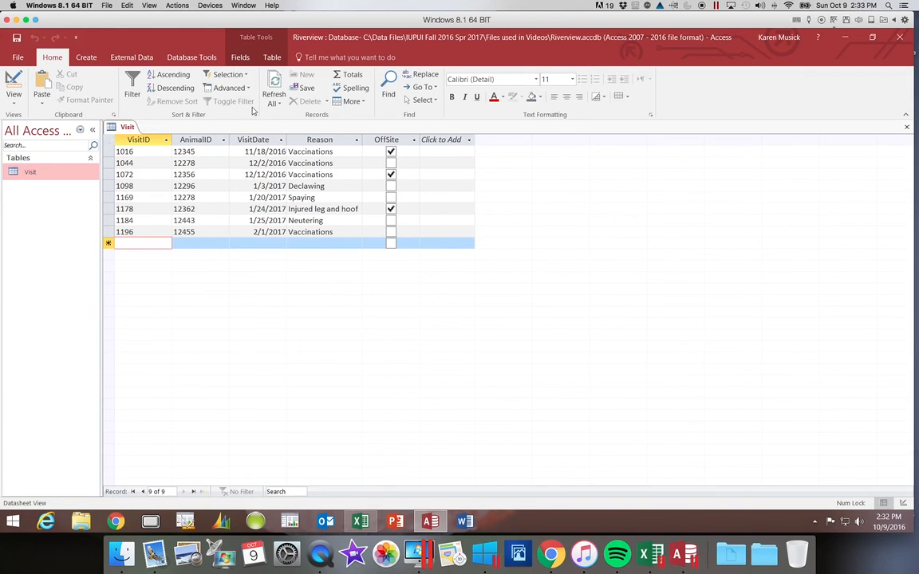
{"action": "left_click", "coordinate": [241, 58]}
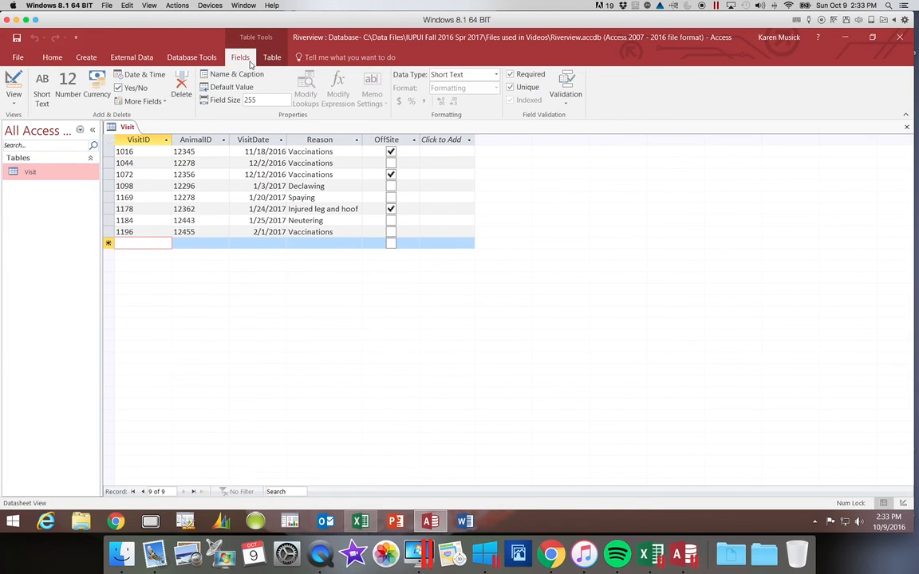
{"action": "left_click", "coordinate": [59, 60]}
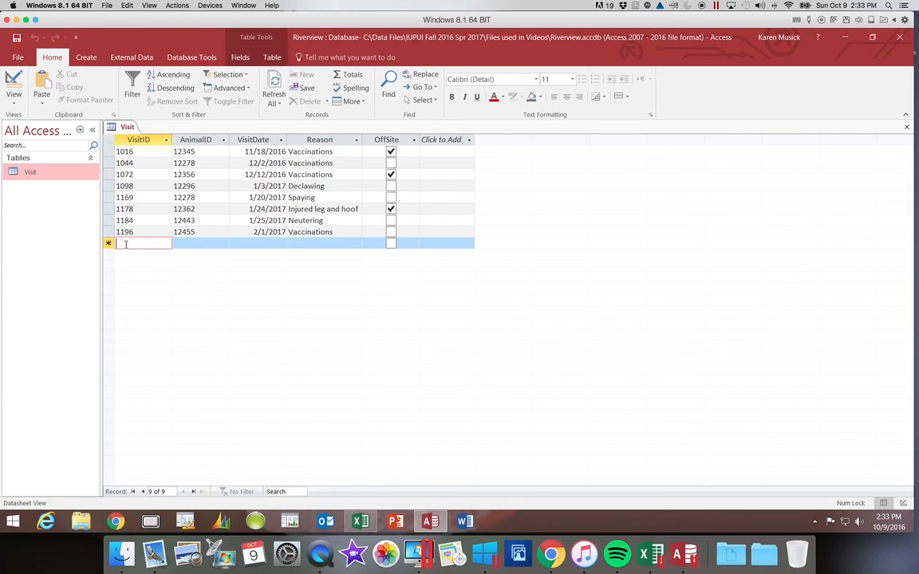
{"action": "type", "text": "1"}
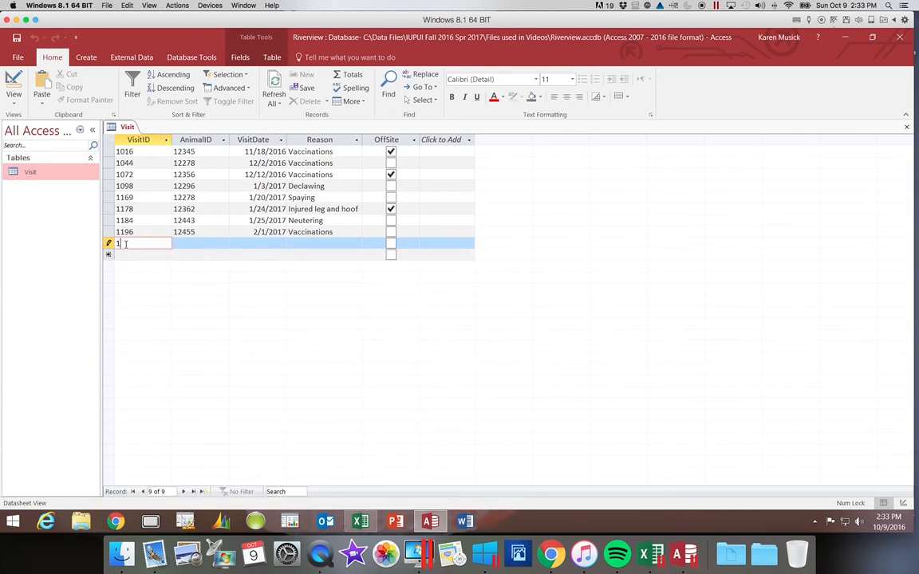
{"action": "type", "text": "036"}
{"action": "key", "text": "Tab"}
{"action": "type", "text": "1"}
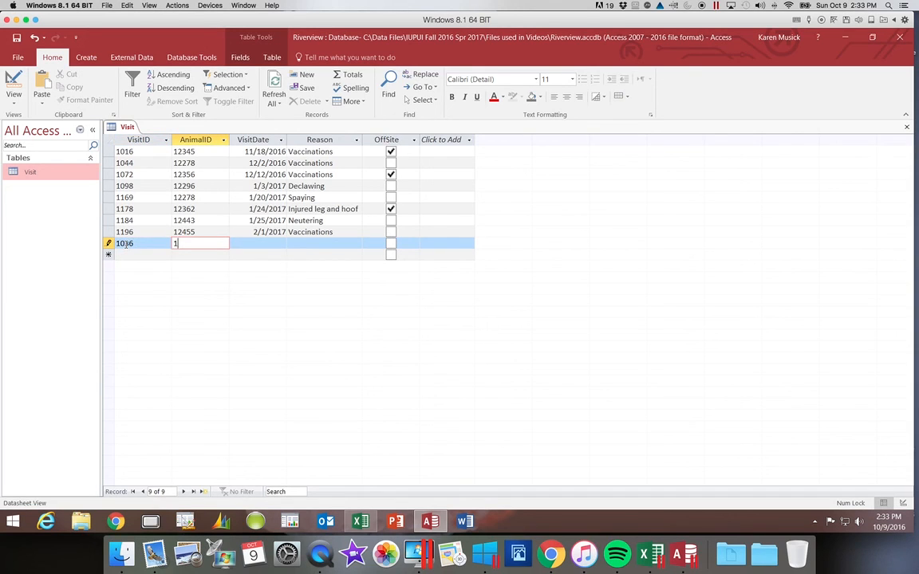
{"action": "type", "text": "2294"}
{"action": "key", "text": "Tab"}
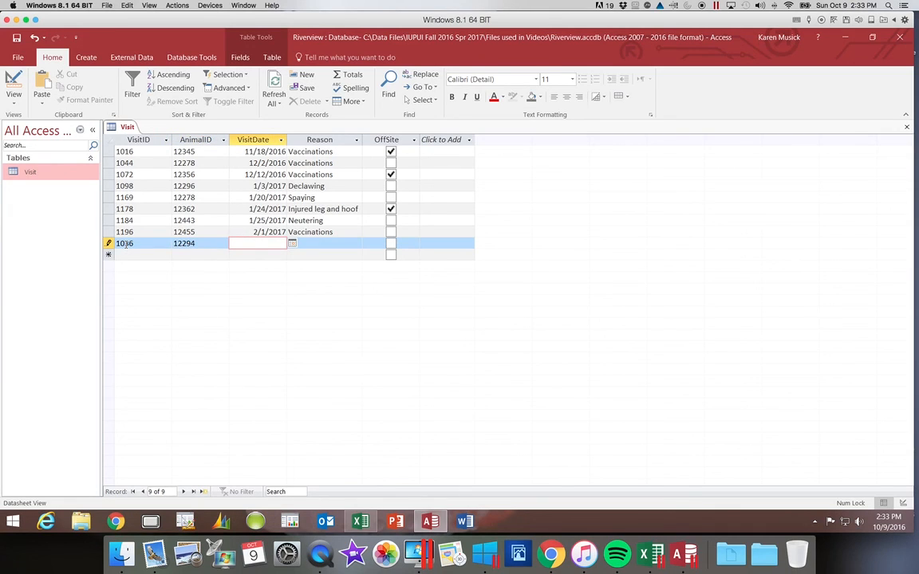
{"action": "type", "text": "11/29/16"}
{"action": "key", "text": "Tab"}
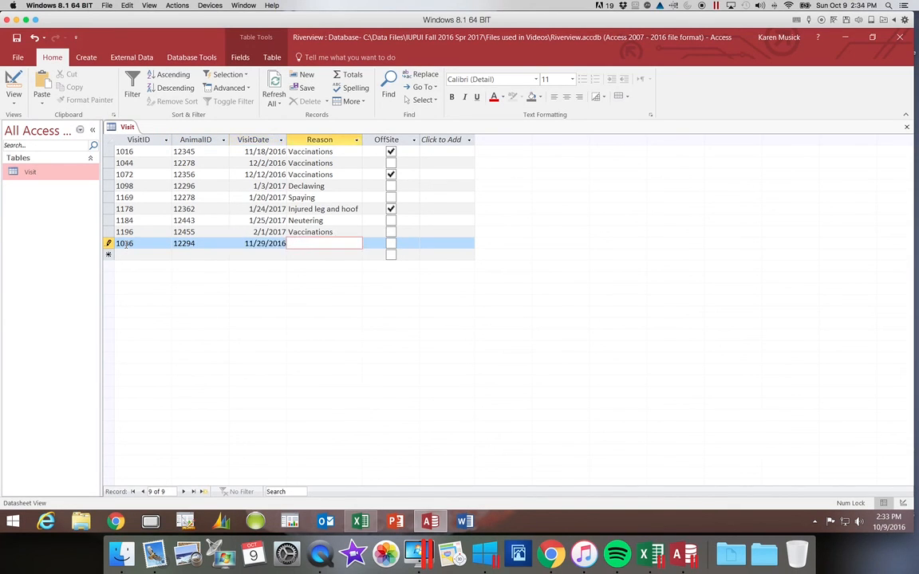
{"action": "type", "text": "Declawing"}
{"action": "key", "text": "Tab"}
{"action": "key", "text": "Tab"}
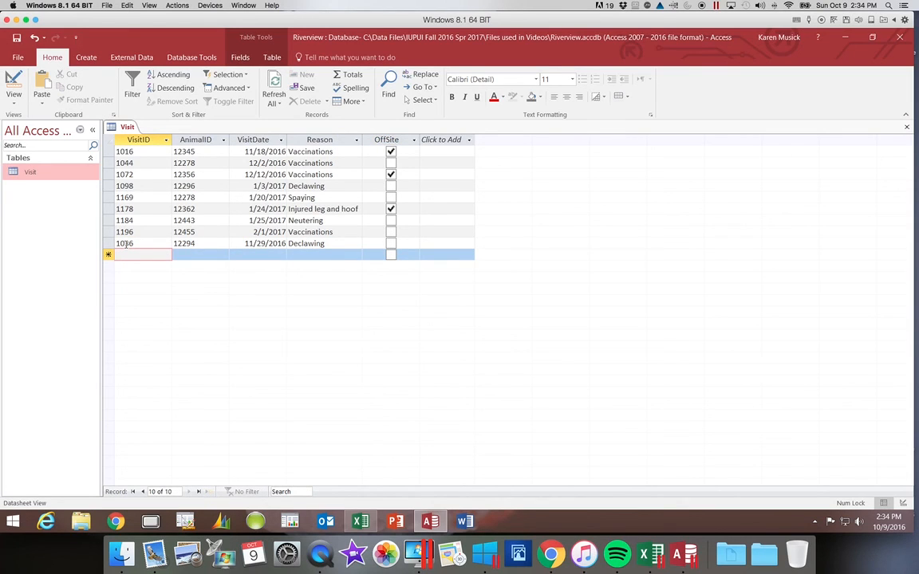
Step: Add a record with VisitID 1152, AnimalID 12318, VisitDate 1/13/2017 and Reason Not eating, leaving OffSite unchecked
{"action": "type", "text": "1152"}
{"action": "key", "text": "Tab"}
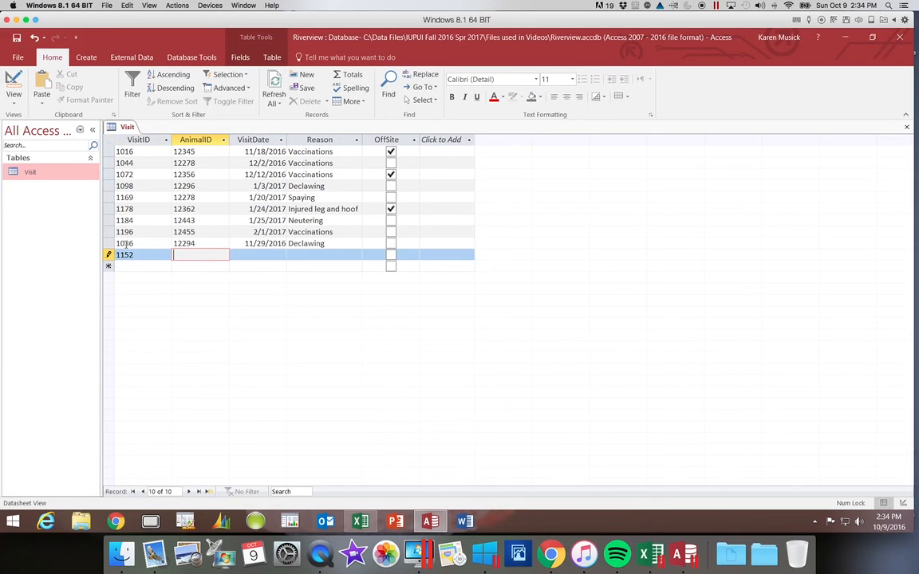
{"action": "type", "text": "12318"}
{"action": "key", "text": "Tab"}
{"action": "type", "text": "1"}
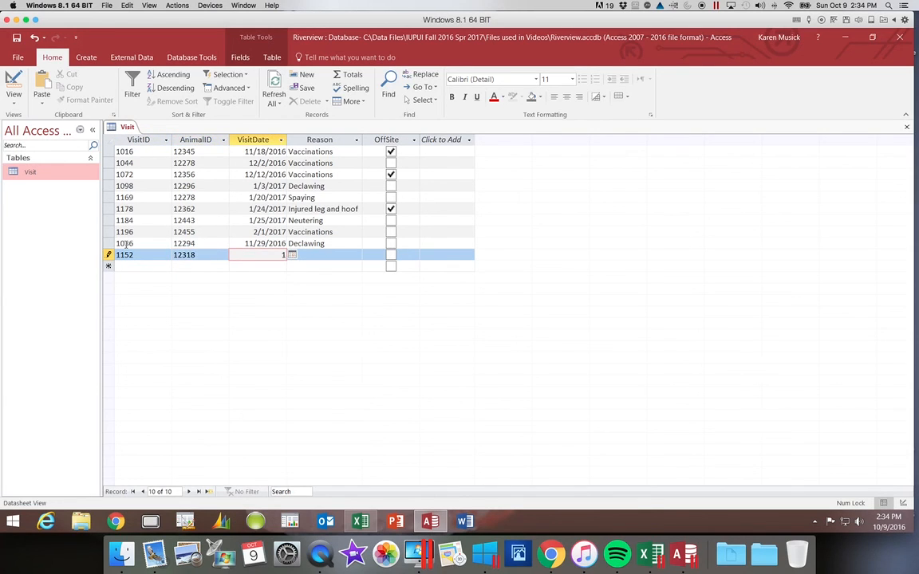
{"action": "type", "text": "/13/2017"}
{"action": "key", "text": "Tab"}
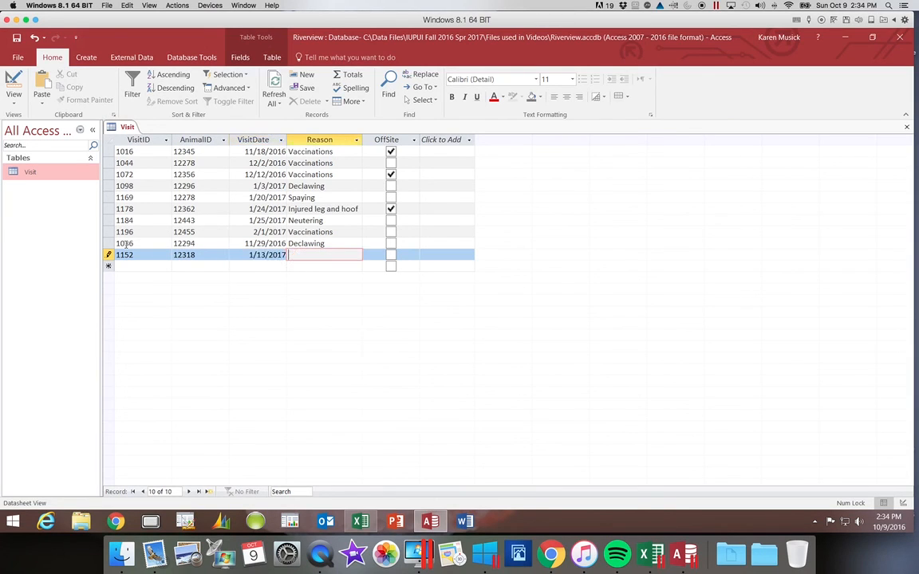
{"action": "type", "text": "Not eating"}
{"action": "key", "text": "Tab"}
{"action": "key", "text": "Tab"}
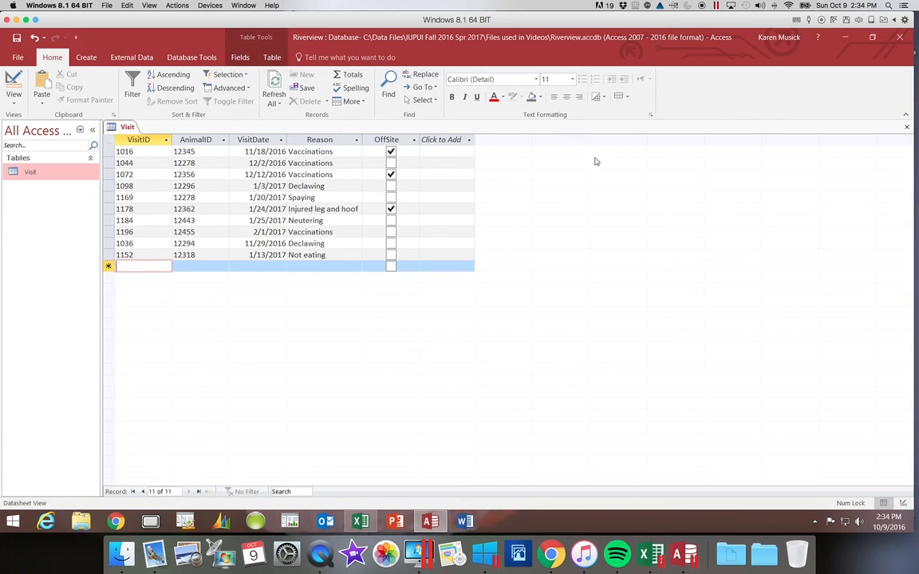
Step: Close the Visit table and reopen it in Datasheet view to refresh the record order
{"action": "left_click", "coordinate": [906, 128]}
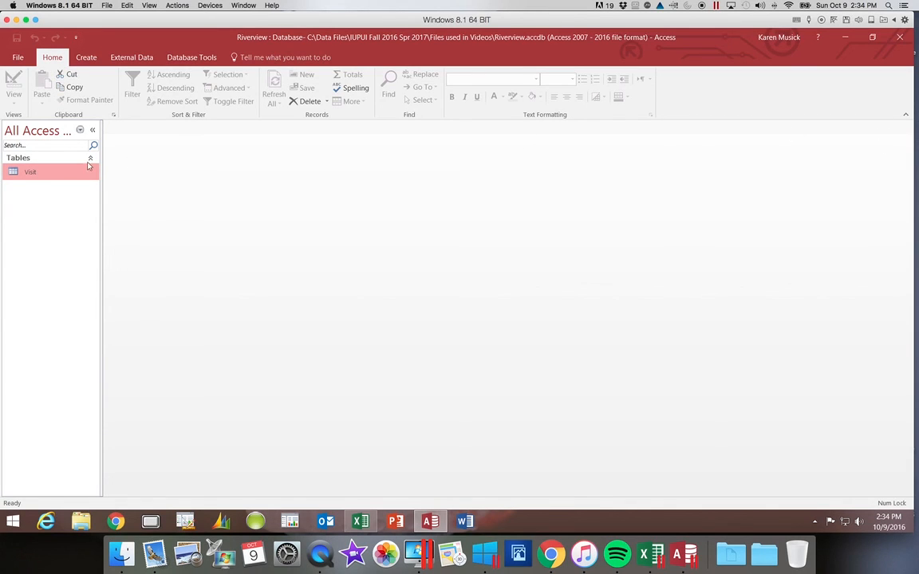
{"action": "double_click", "coordinate": [30, 173]}
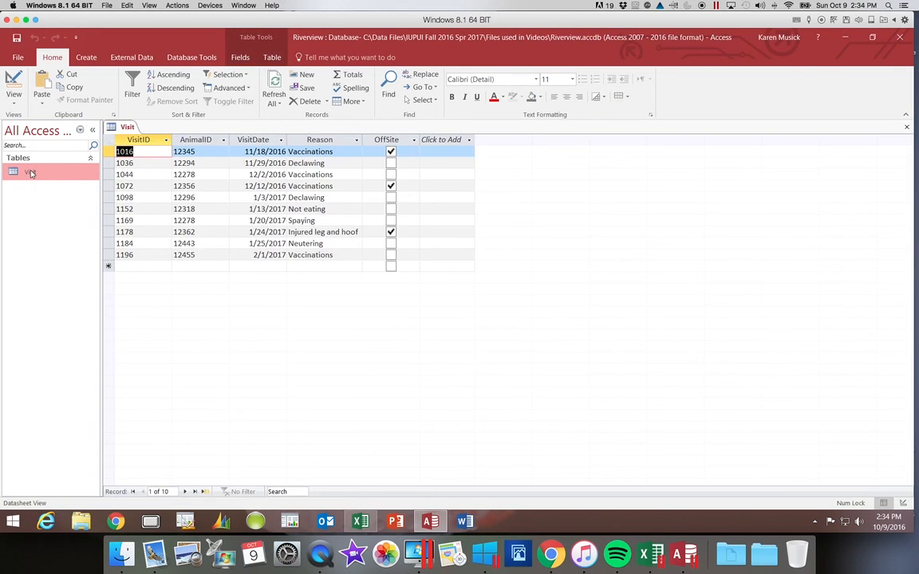